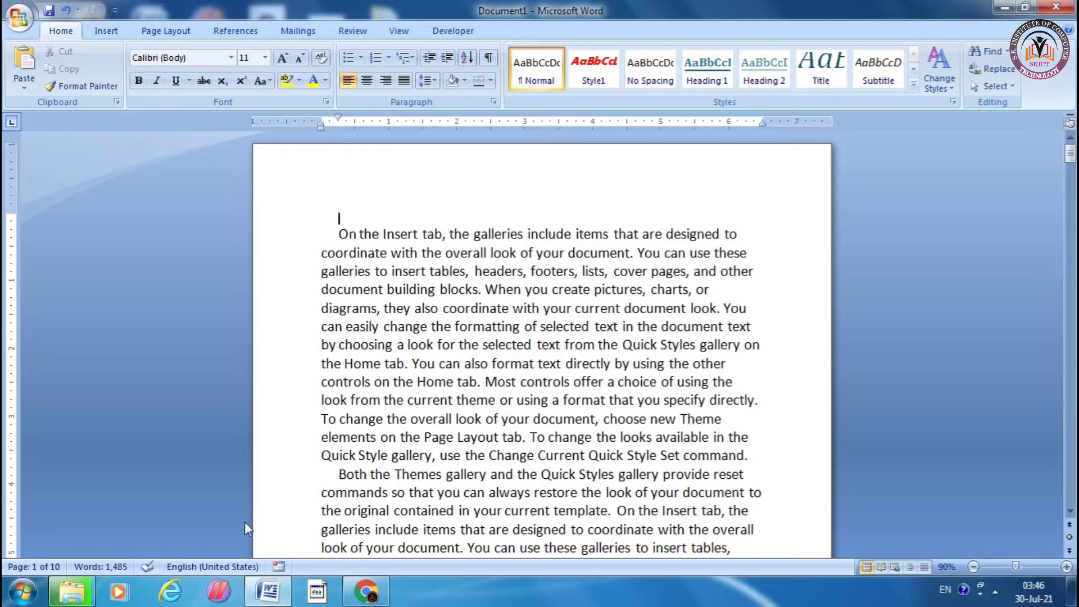
Insert the Blank header design from the Insert tab's Header gallery
click(105, 31)
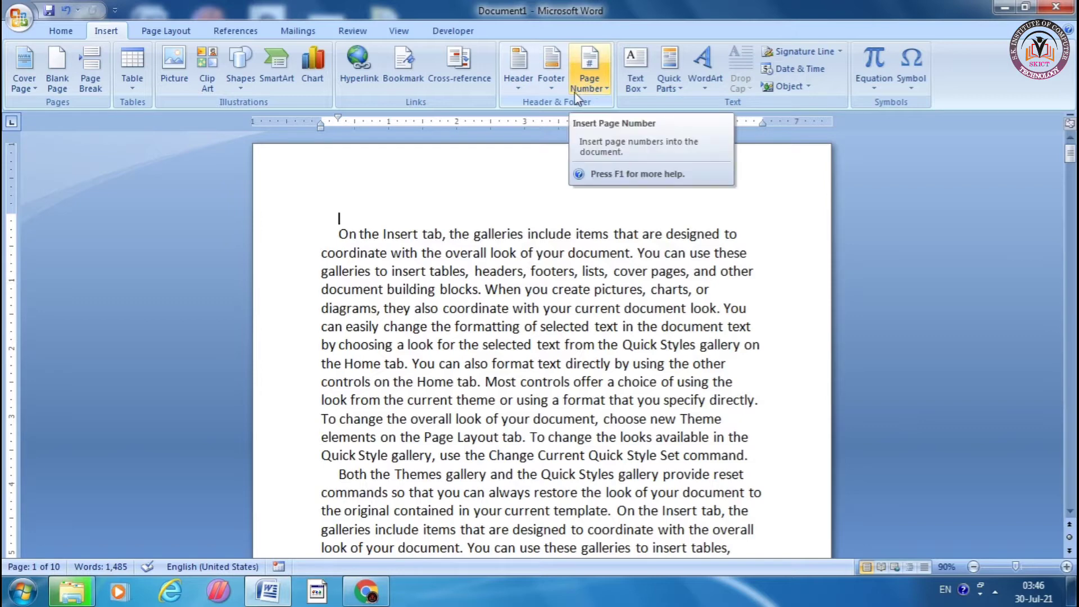
click(519, 70)
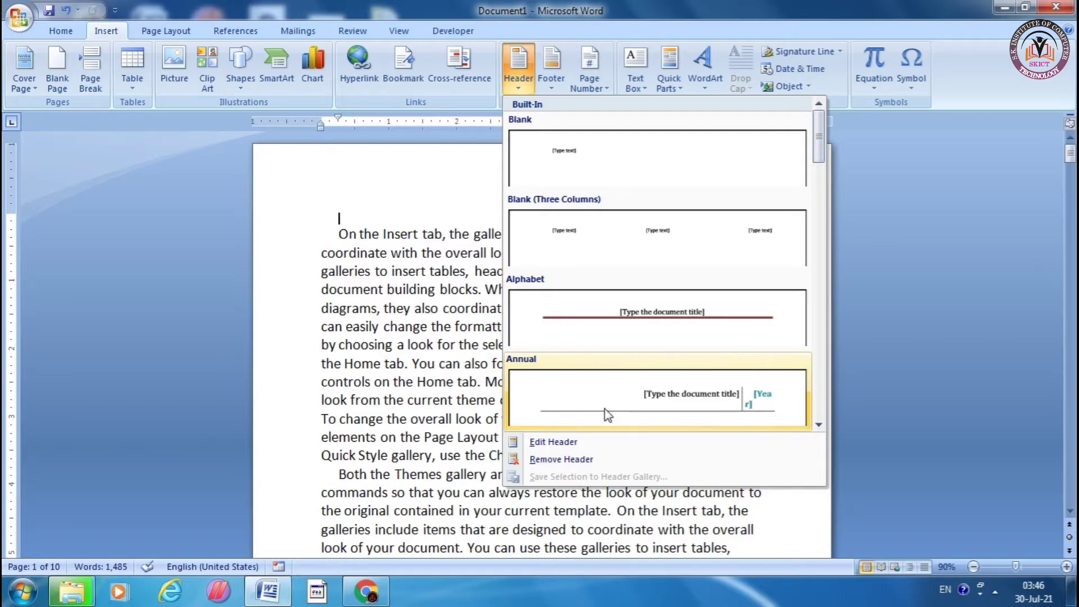
click(564, 161)
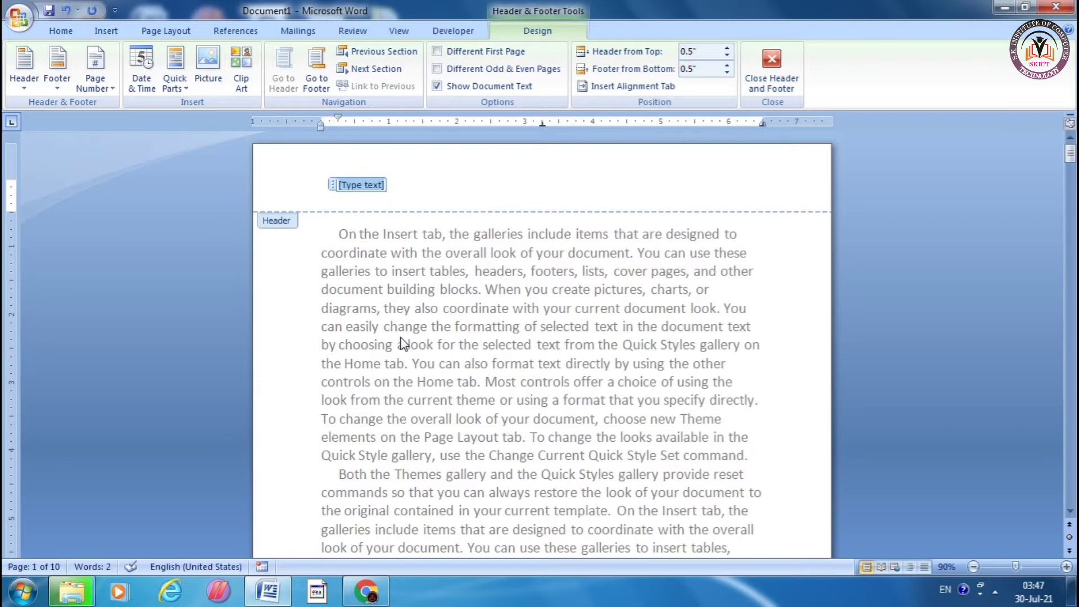
Enter 'This is my document' as the header, close it, and scroll to confirm it repeats
text(This is)
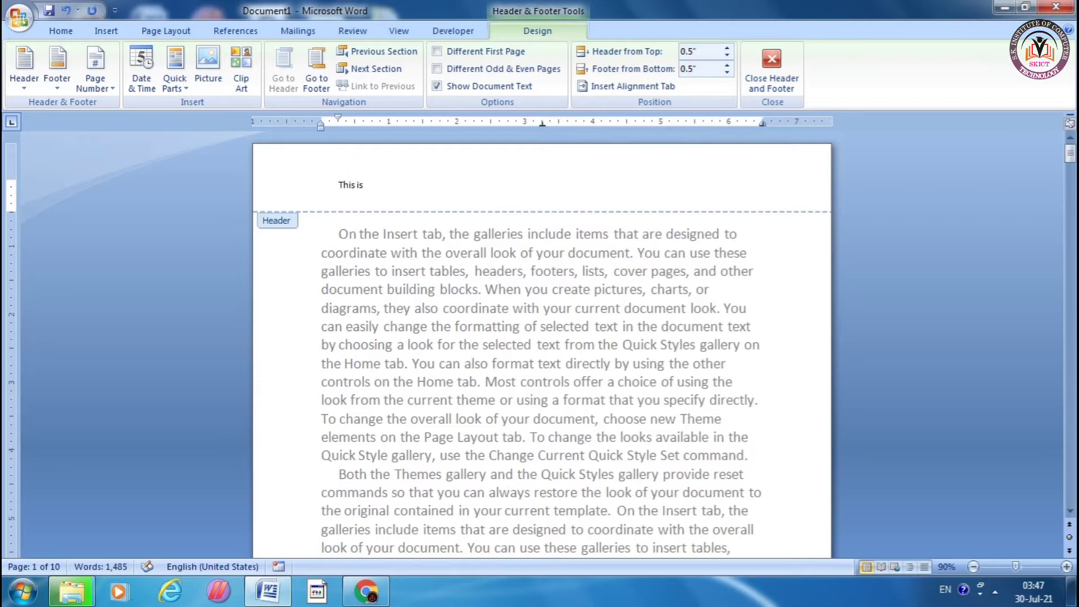
text( my)
text( docume)
text(nt)
click(772, 70)
scroll(618, 225, down, 1)
scroll(534, 281, down, 5)
scroll(478, 337, down, 2)
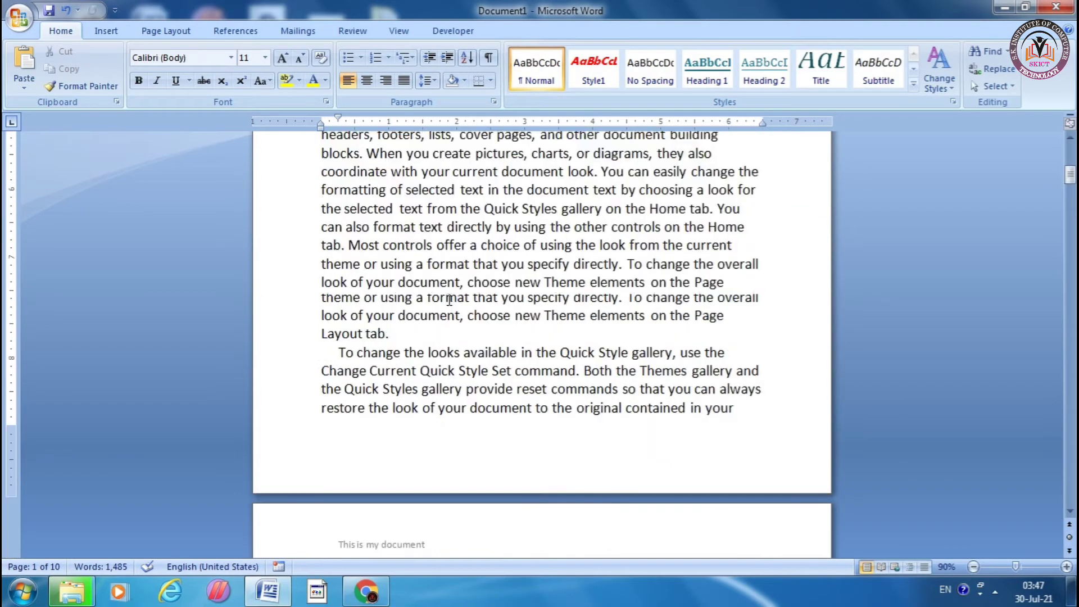
scroll(422, 387, down, 3)
scroll(401, 430, down, 5)
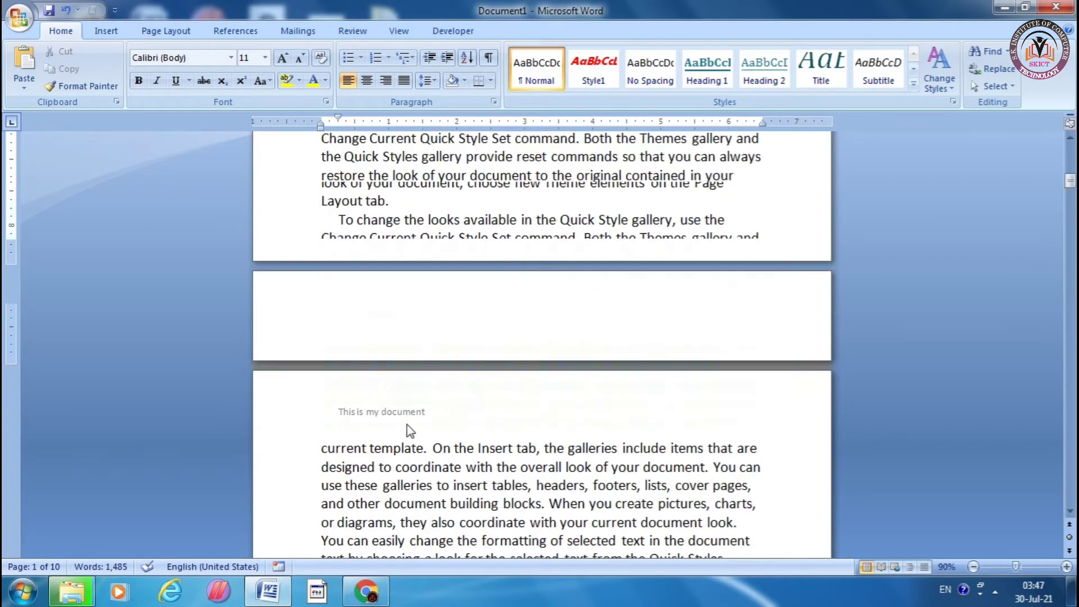
scroll(401, 427, down, 4)
scroll(401, 421, down, 3)
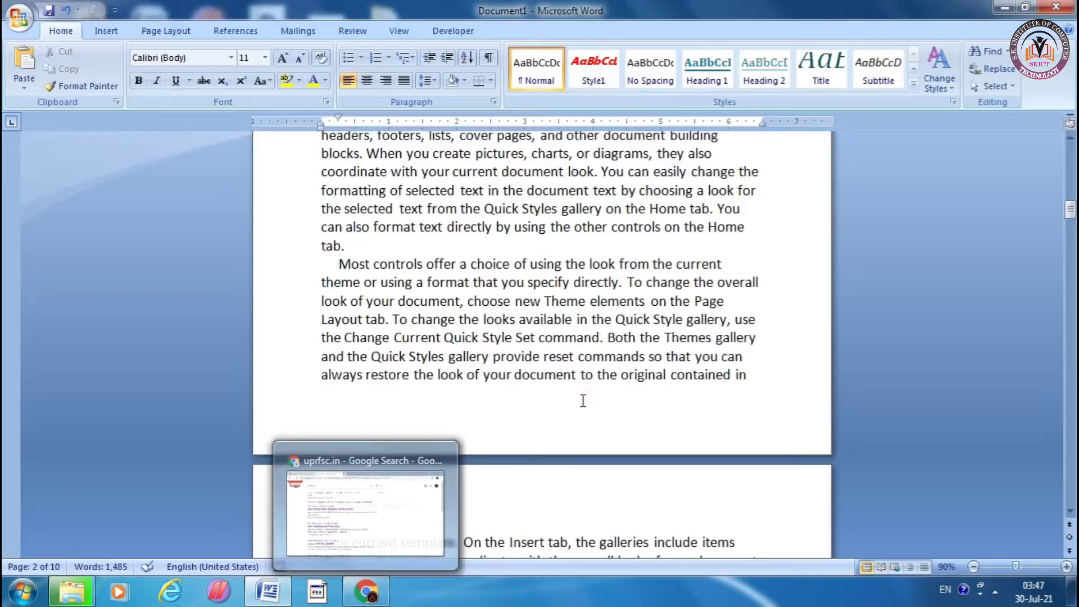
scroll(445, 205, up, 4)
scroll(452, 207, up, 1)
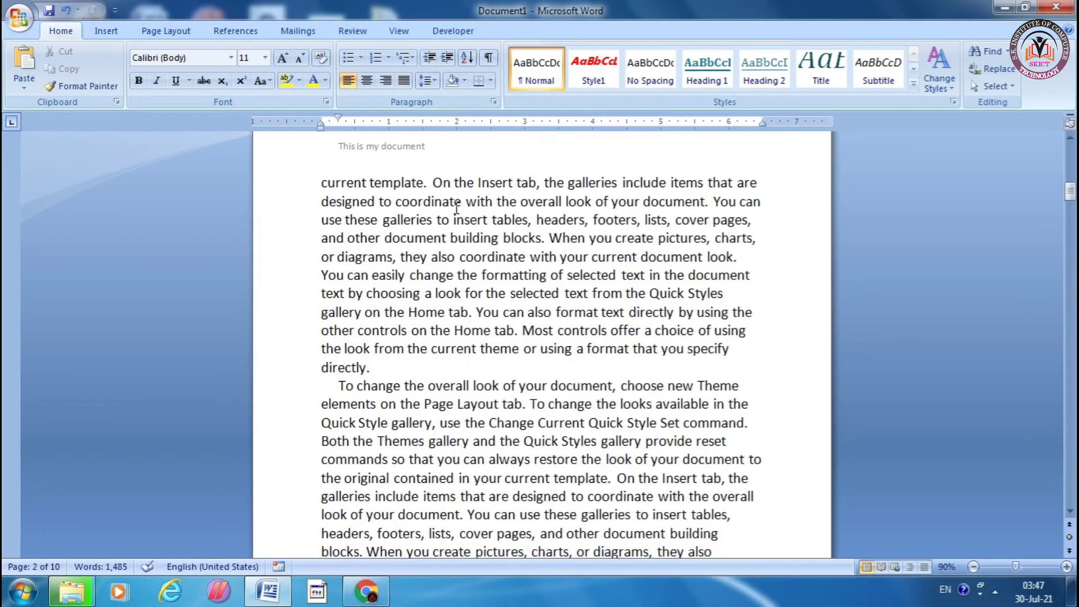
scroll(458, 208, up, 4)
scroll(457, 208, up, 5)
scroll(457, 211, up, 3)
scroll(458, 213, up, 2)
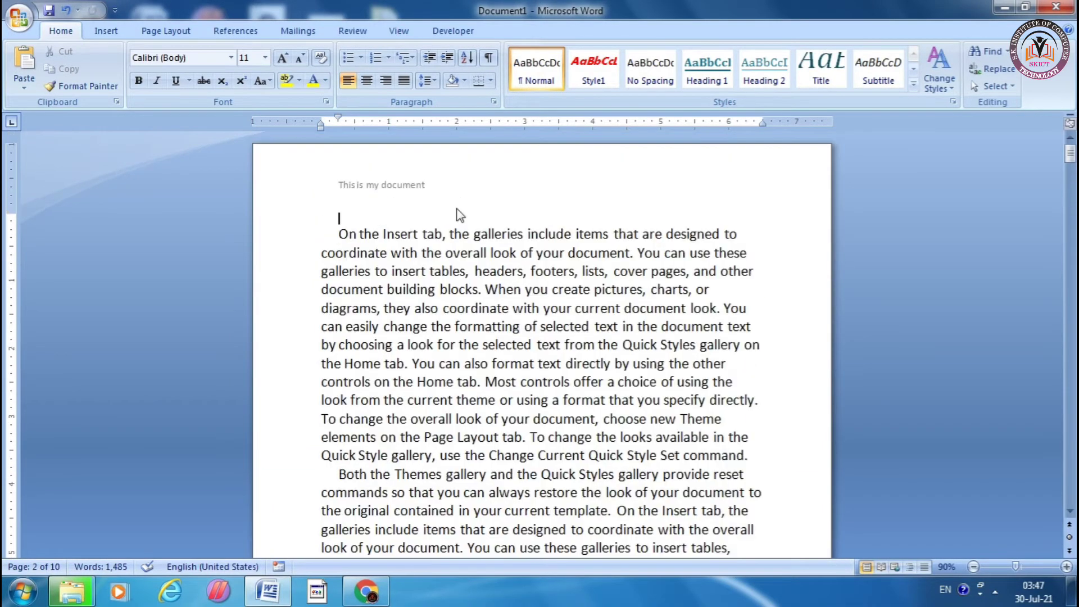
Enable Different First Page and enter 'My document' as the first-page header
double_click(400, 191)
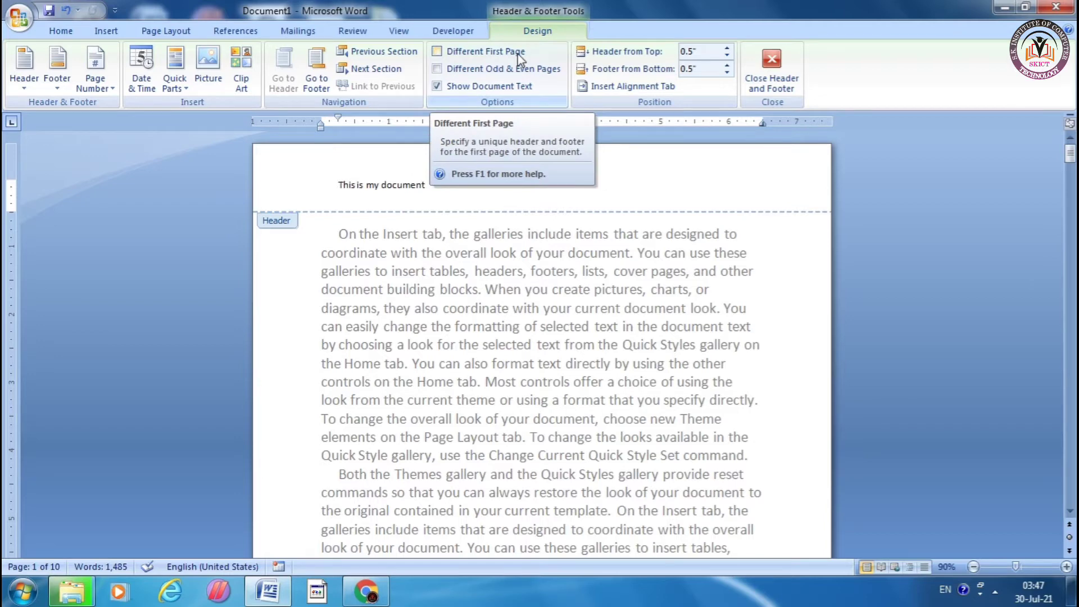
click(437, 52)
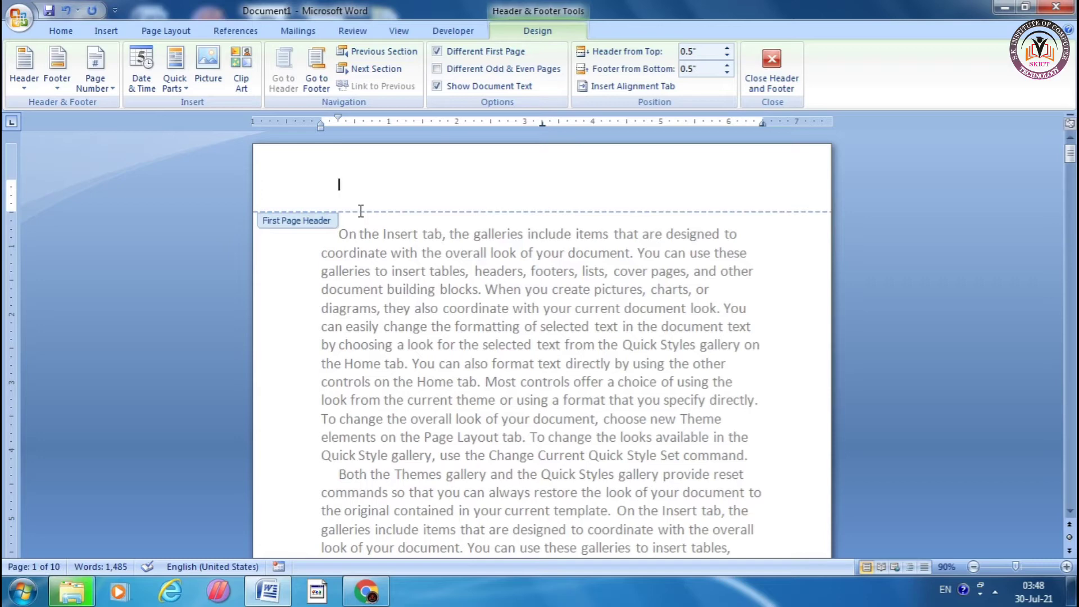
text(My do)
text(cume)
text(nt)
Close the header, compare page 1's 'My document' with later pages' headers, then return to the top
click(758, 83)
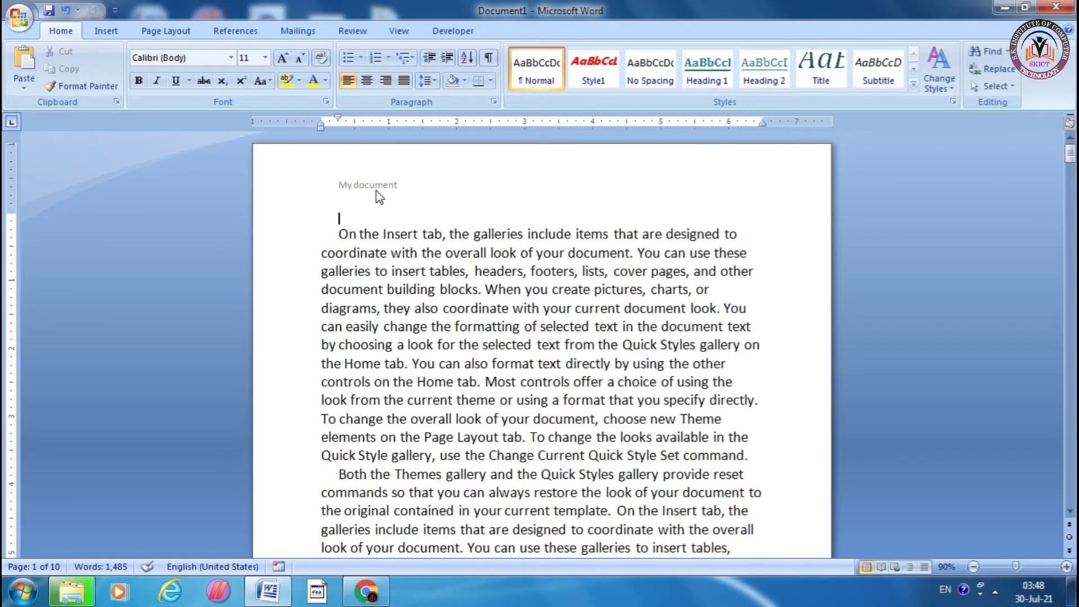
scroll(393, 253, down, 5)
scroll(405, 309, down, 6)
scroll(413, 336, down, 6)
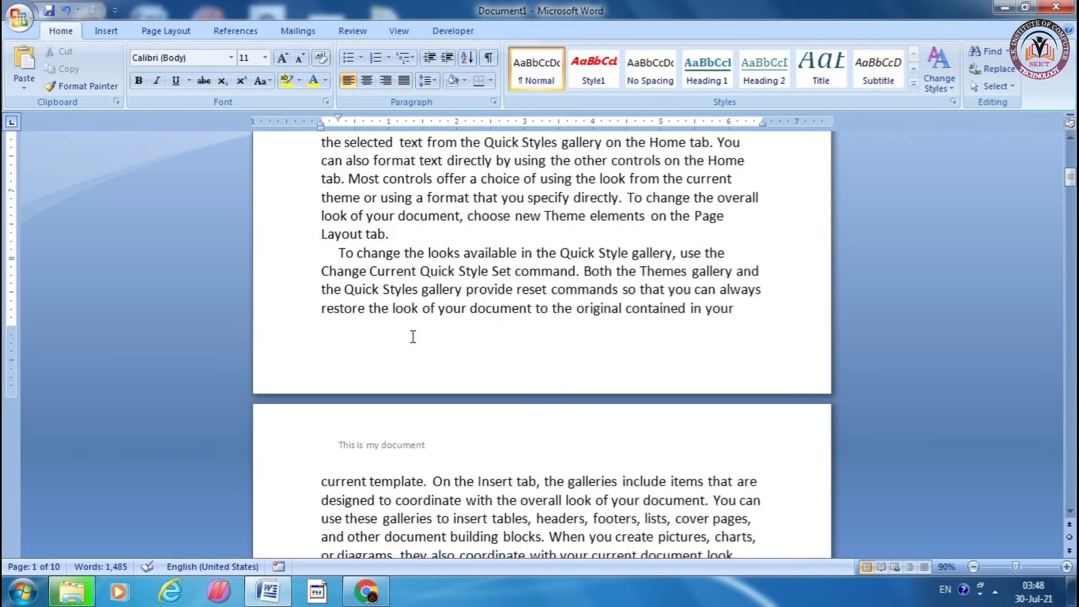
scroll(413, 336, down, 2)
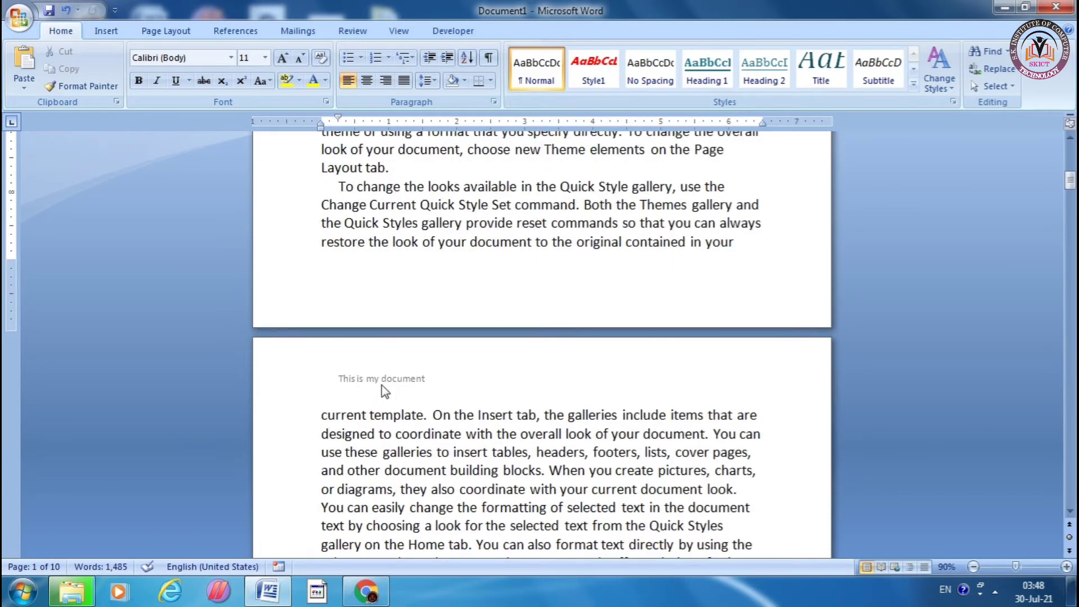
scroll(384, 388, up, 2)
scroll(382, 376, up, 3)
scroll(382, 376, up, 2)
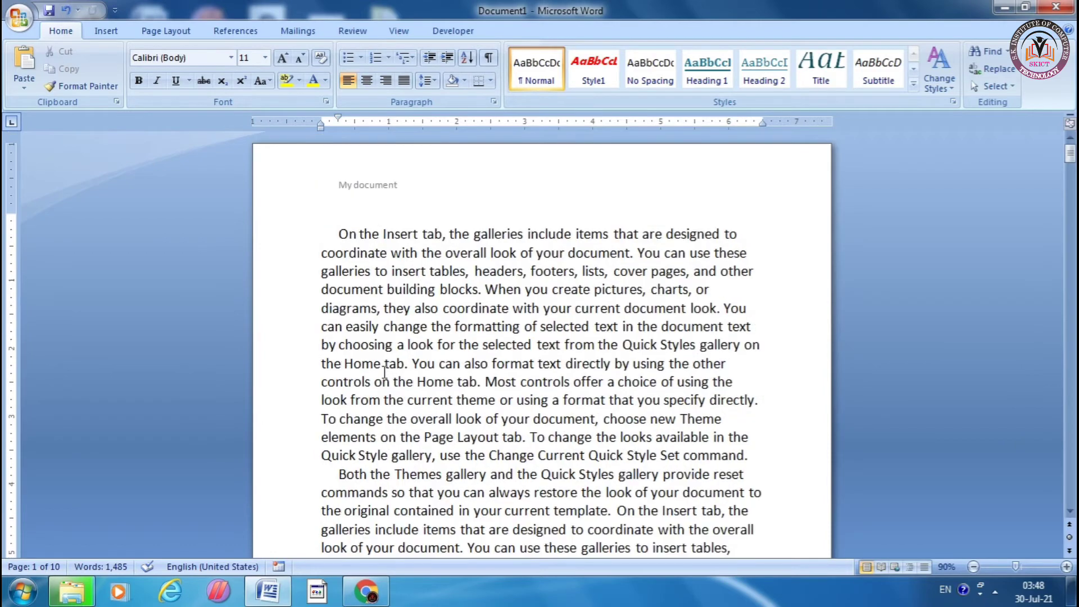
scroll(407, 236, down, 1)
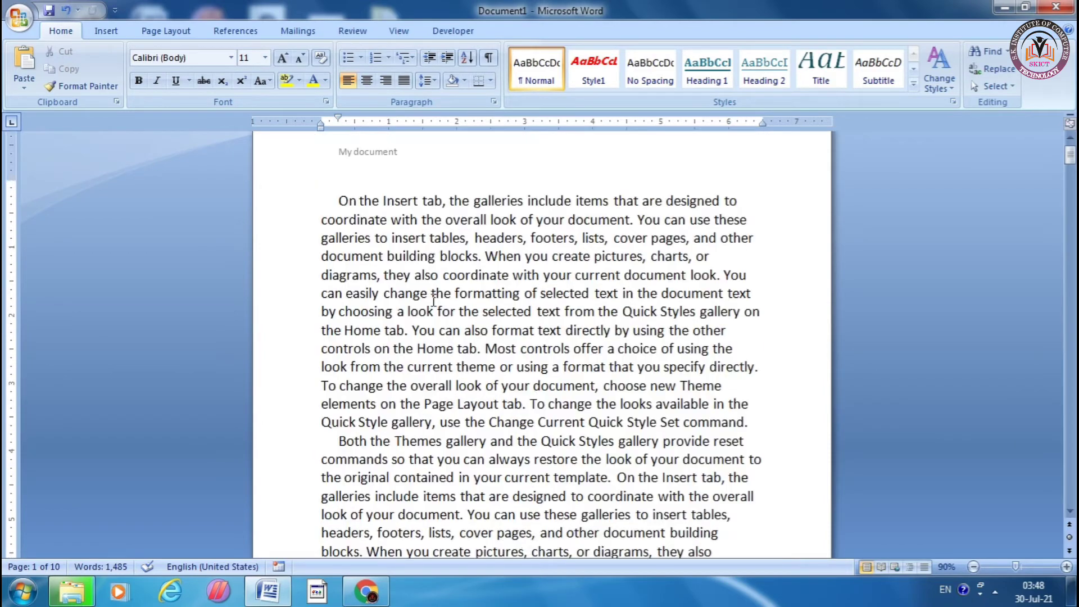
scroll(433, 300, down, 6)
scroll(433, 300, down, 4)
scroll(430, 309, down, 7)
scroll(433, 315, down, 2)
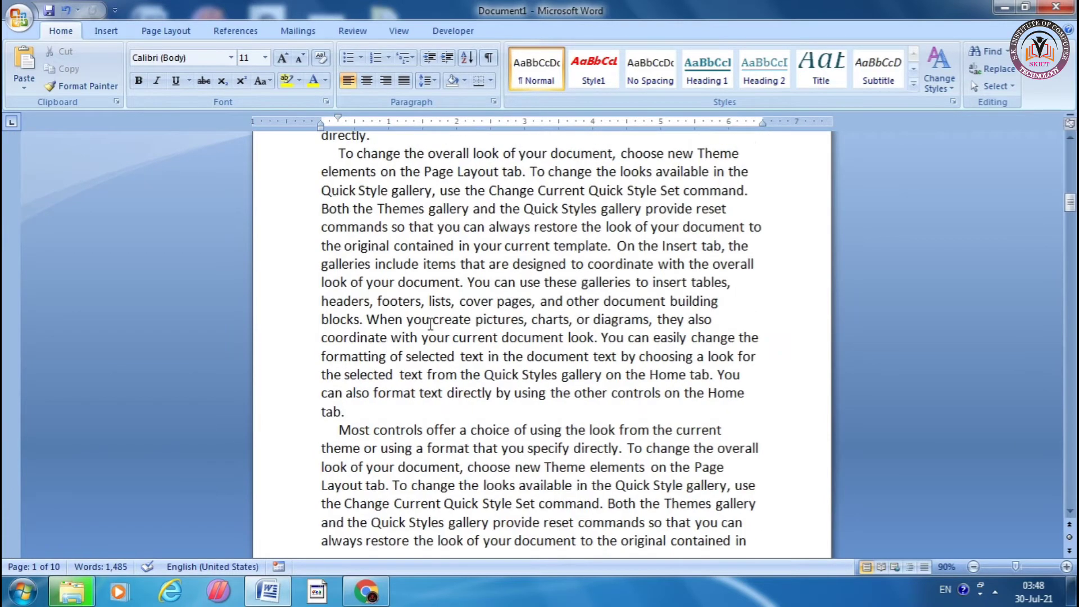
scroll(430, 331, down, 4)
scroll(426, 348, down, 3)
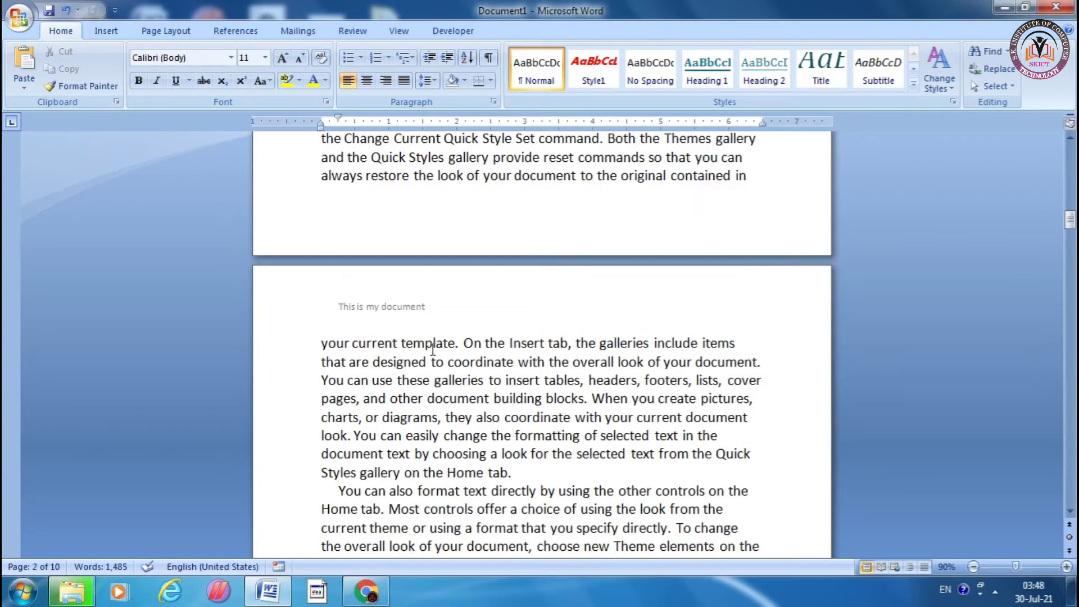
scroll(429, 352, up, 2)
scroll(429, 352, up, 5)
scroll(428, 354, up, 4)
scroll(429, 355, down, 3)
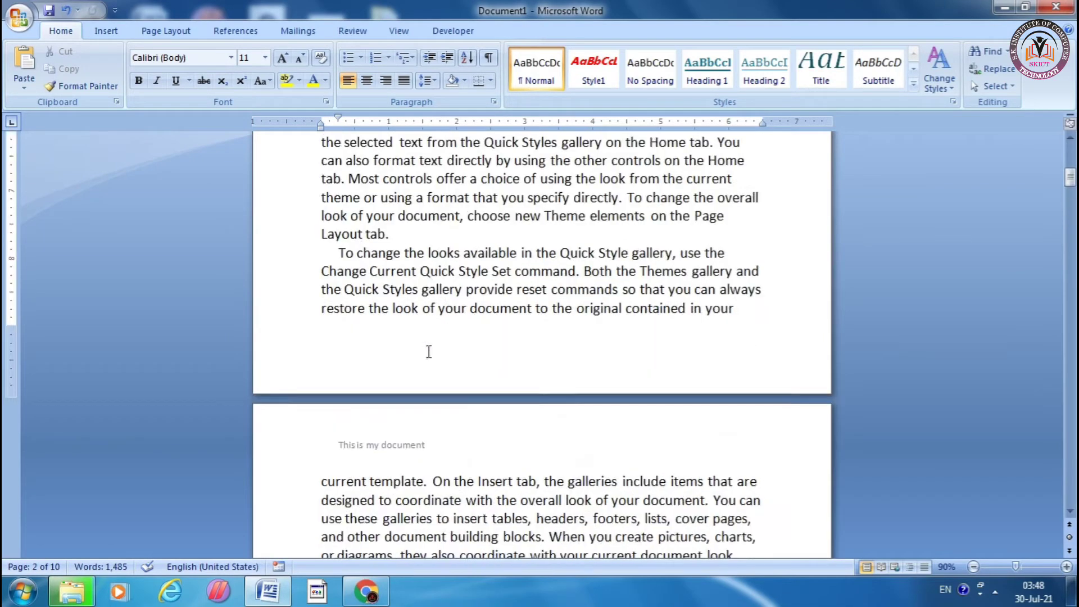
scroll(425, 338, up, 3)
scroll(420, 314, down, 8)
key(ctrl+Home)
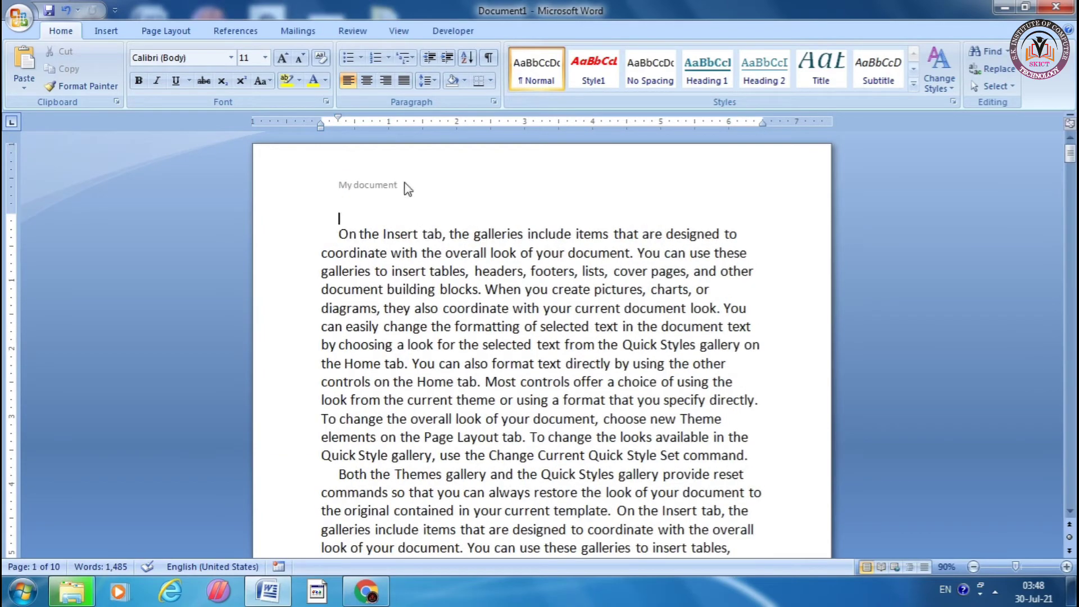
Turn off Different First Page, turn on Different Odd & Even Pages, and close the header
double_click(388, 191)
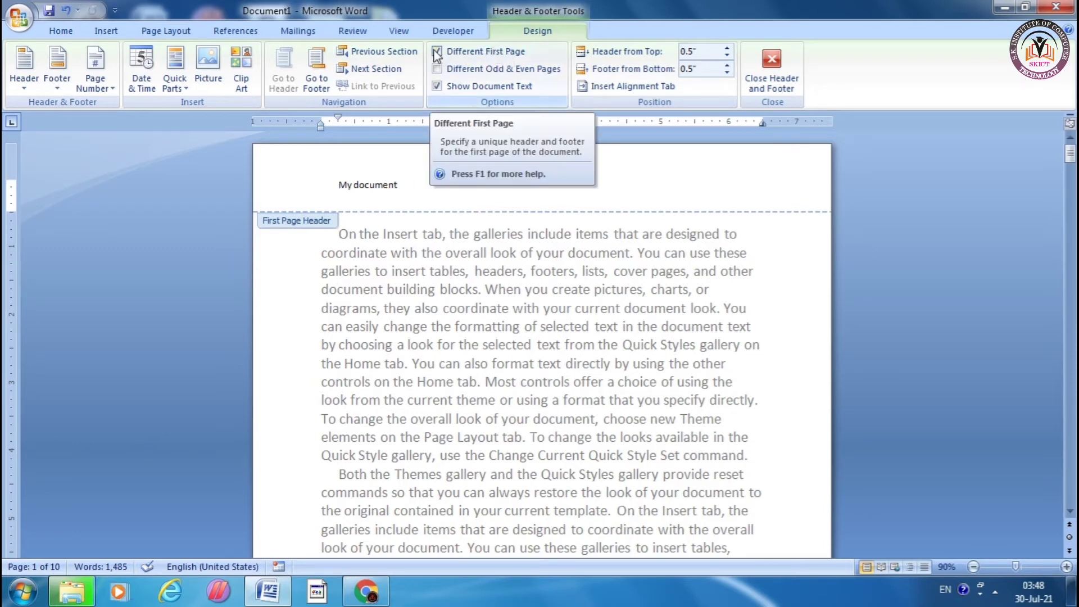
click(447, 54)
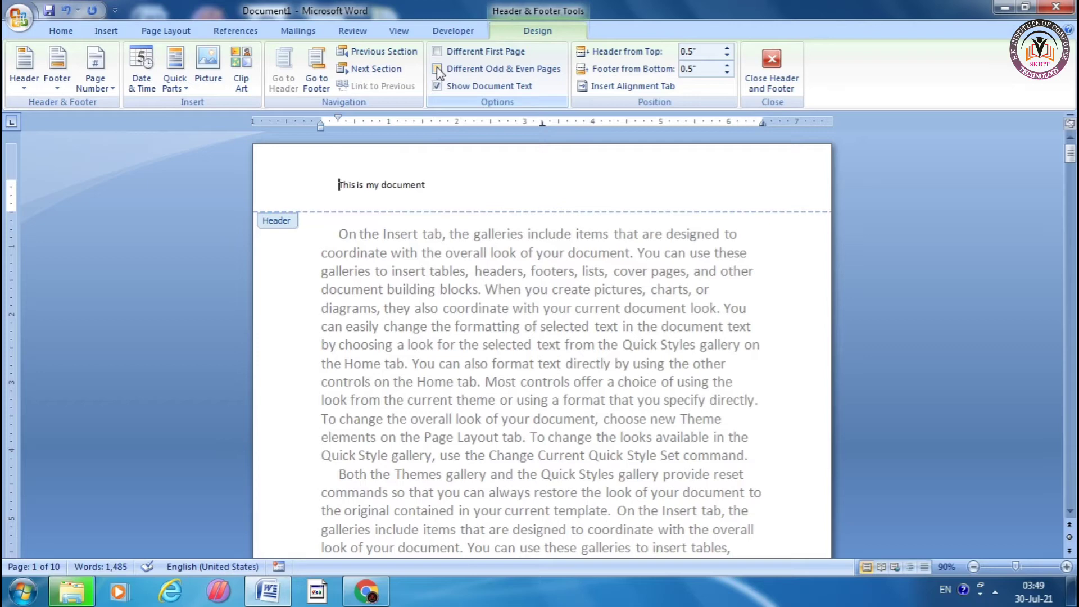
click(437, 68)
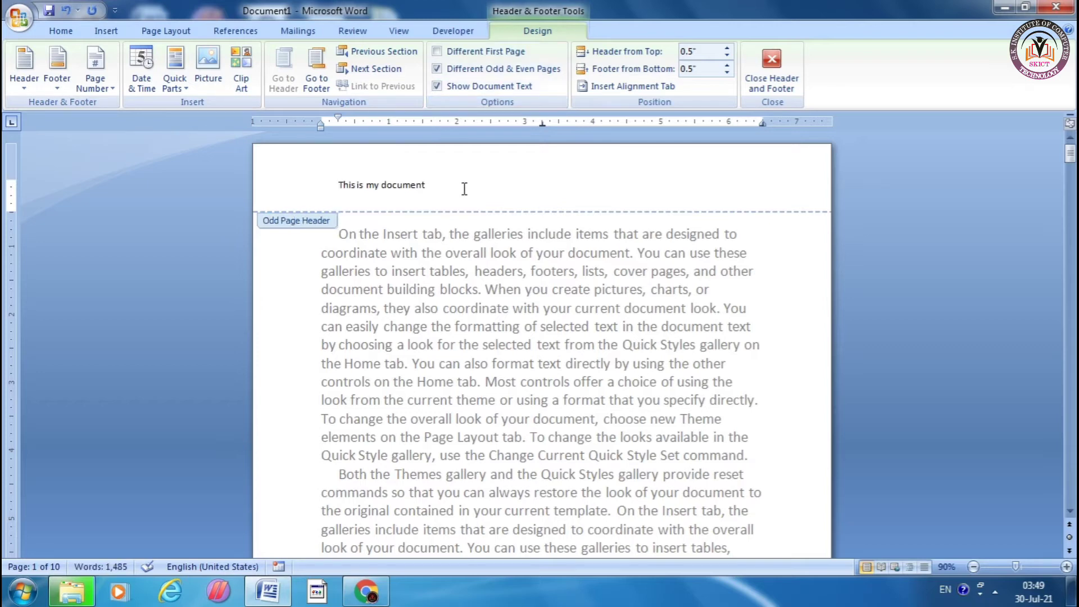
click(772, 70)
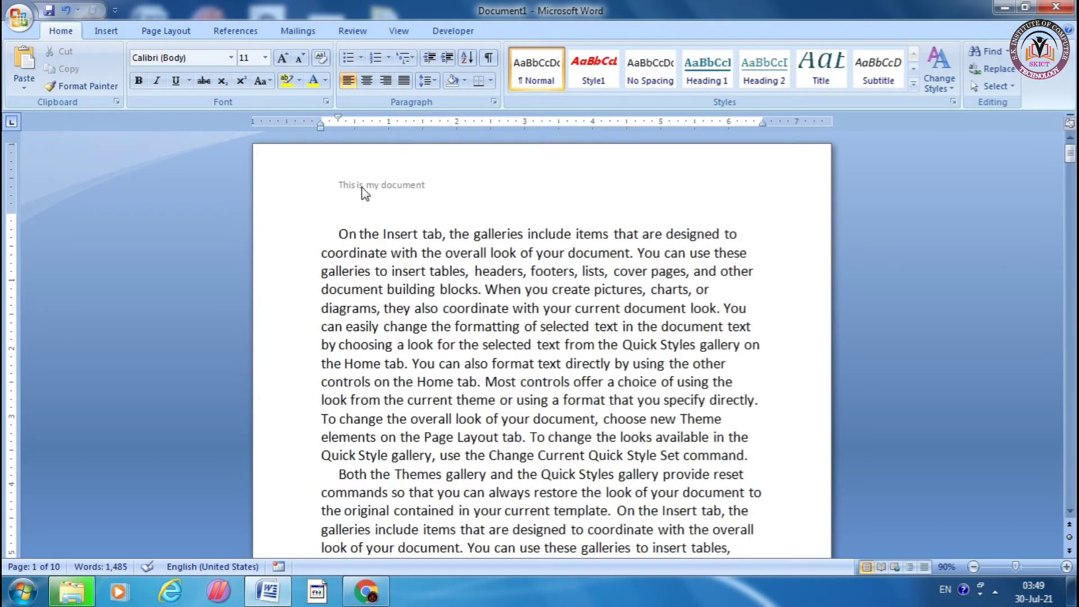
scroll(363, 194, down, 4)
scroll(368, 200, down, 4)
scroll(374, 209, down, 5)
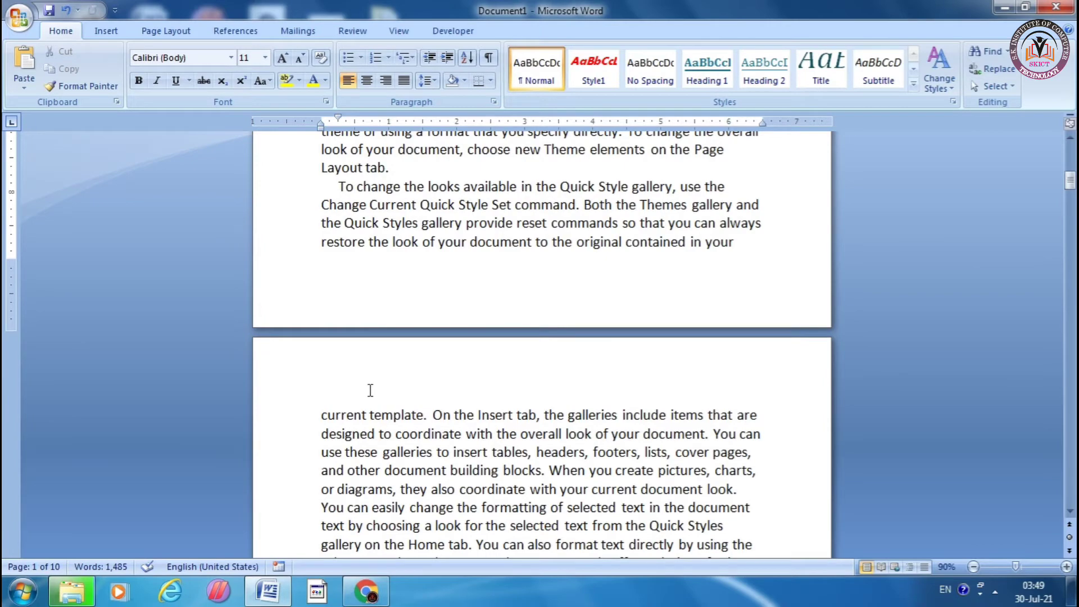
scroll(370, 390, down, 1)
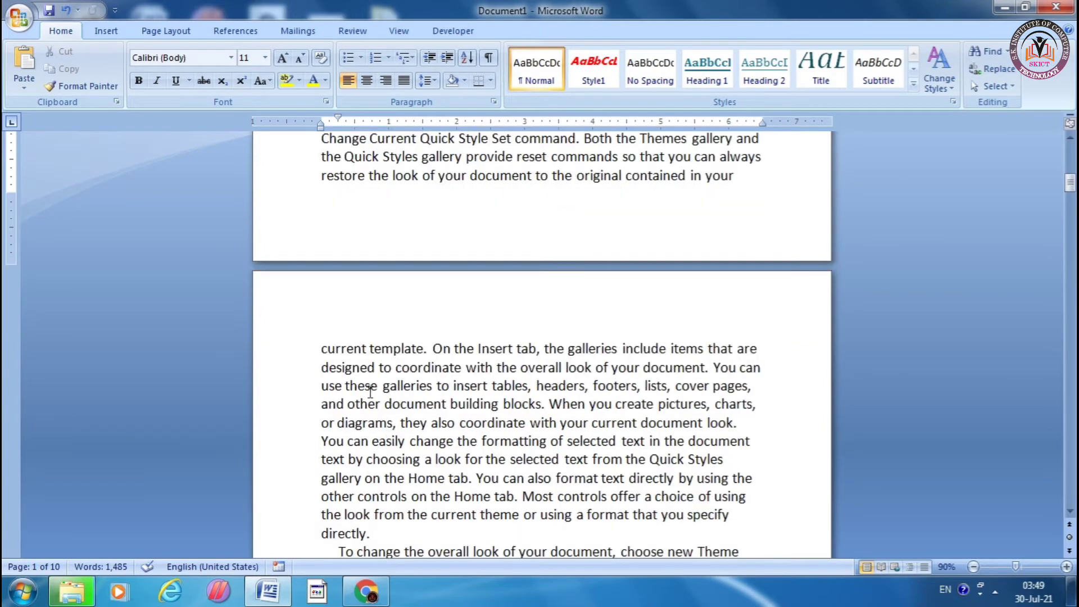
scroll(382, 404, down, 3)
scroll(396, 422, down, 2)
scroll(412, 442, down, 2)
scroll(412, 442, down, 1)
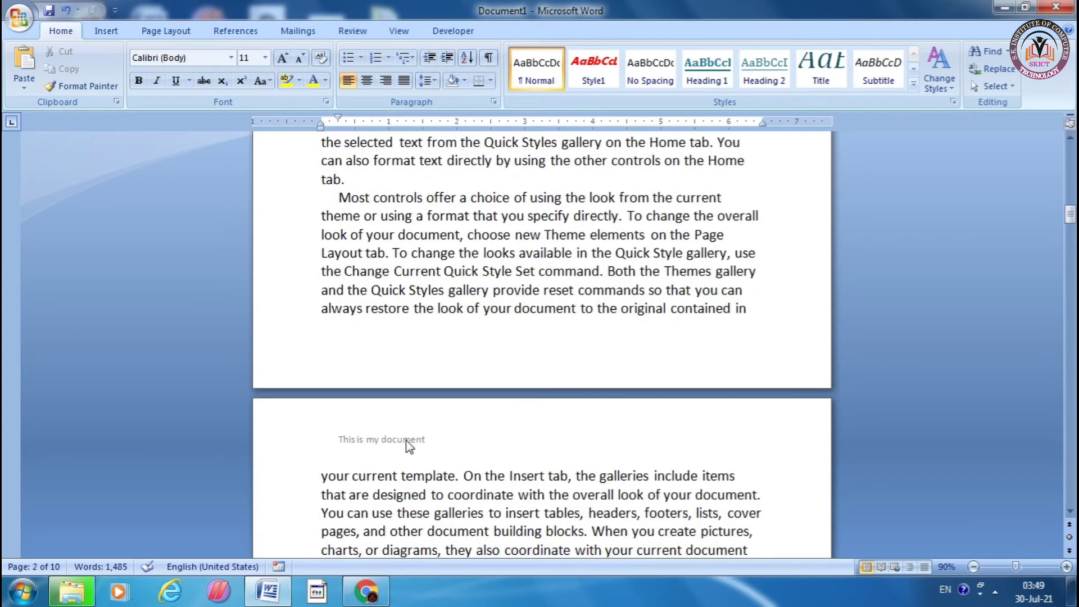
scroll(411, 445, down, 2)
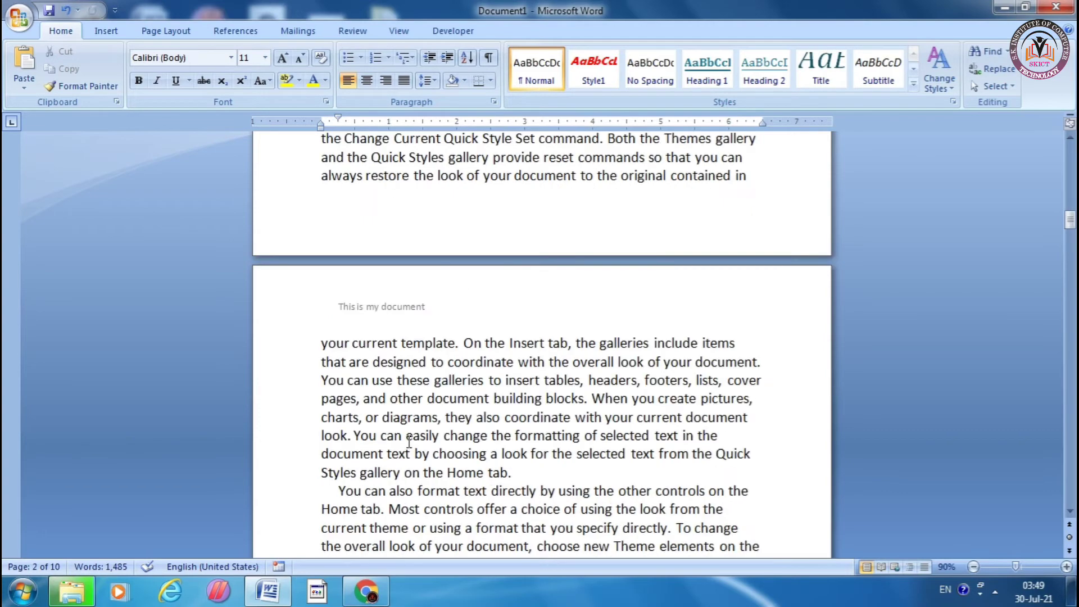
scroll(412, 445, down, 4)
scroll(411, 445, down, 3)
scroll(410, 441, down, 3)
scroll(409, 438, down, 3)
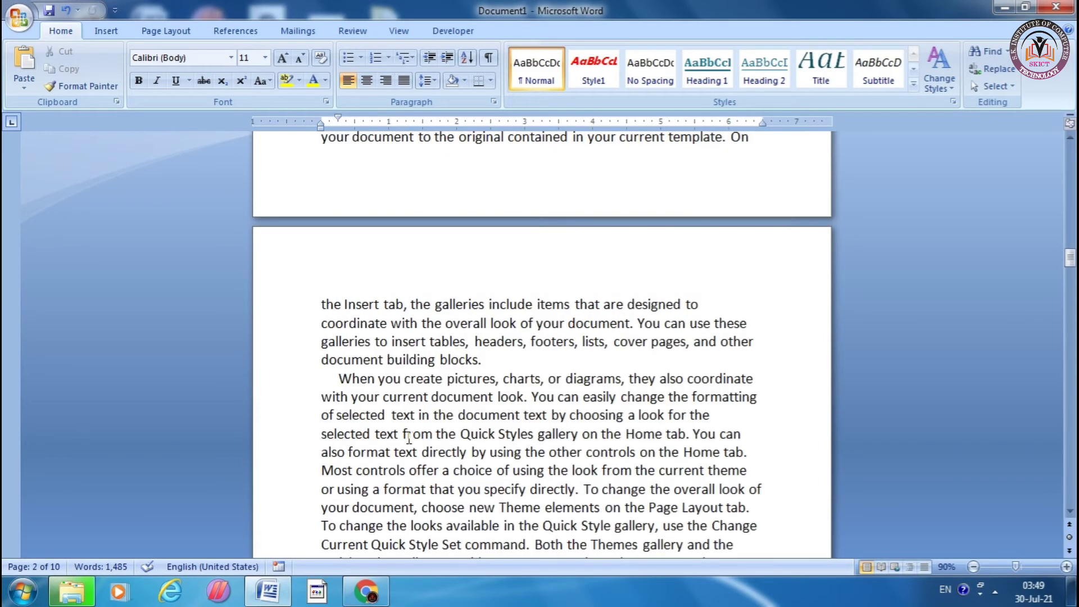
scroll(410, 438, down, 5)
scroll(409, 436, down, 5)
scroll(408, 436, down, 2)
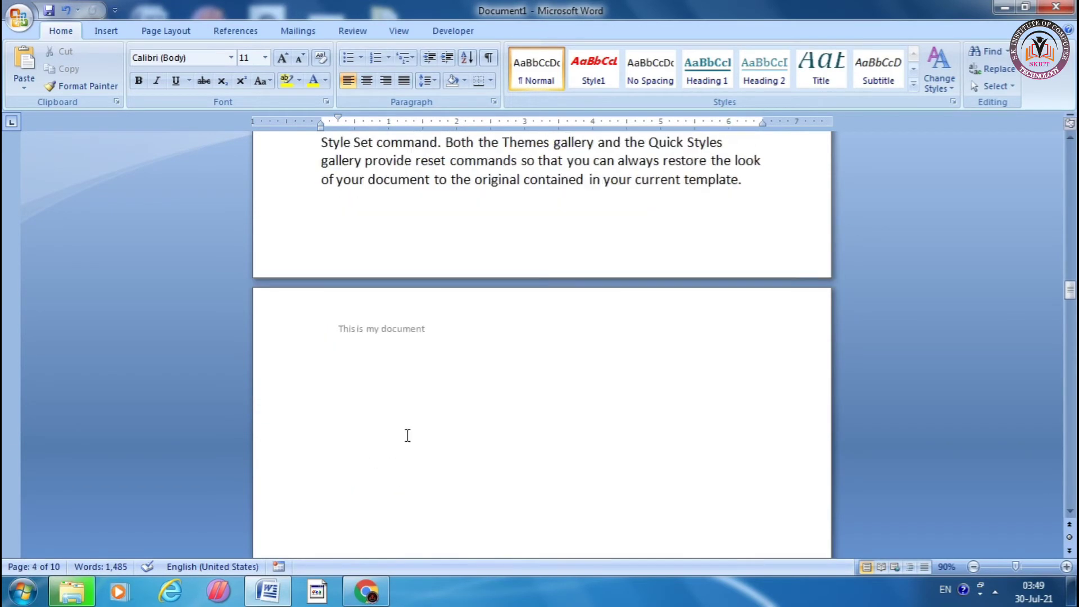
scroll(407, 435, up, 4)
scroll(405, 427, up, 4)
scroll(403, 419, up, 4)
scroll(400, 405, up, 4)
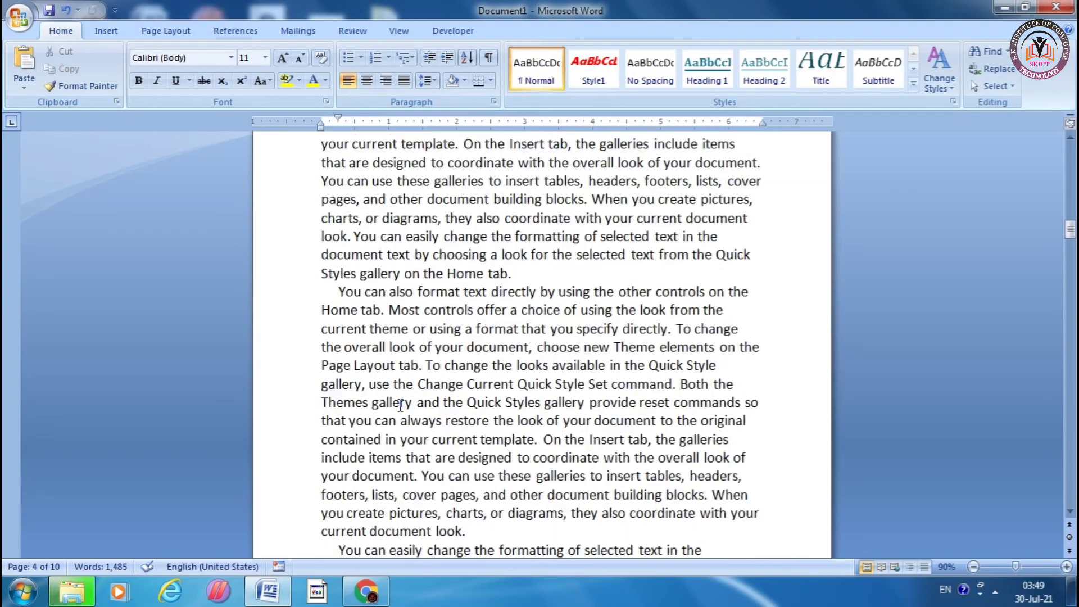
scroll(400, 405, up, 4)
scroll(400, 405, up, 4)
scroll(400, 405, up, 4)
scroll(401, 404, up, 4)
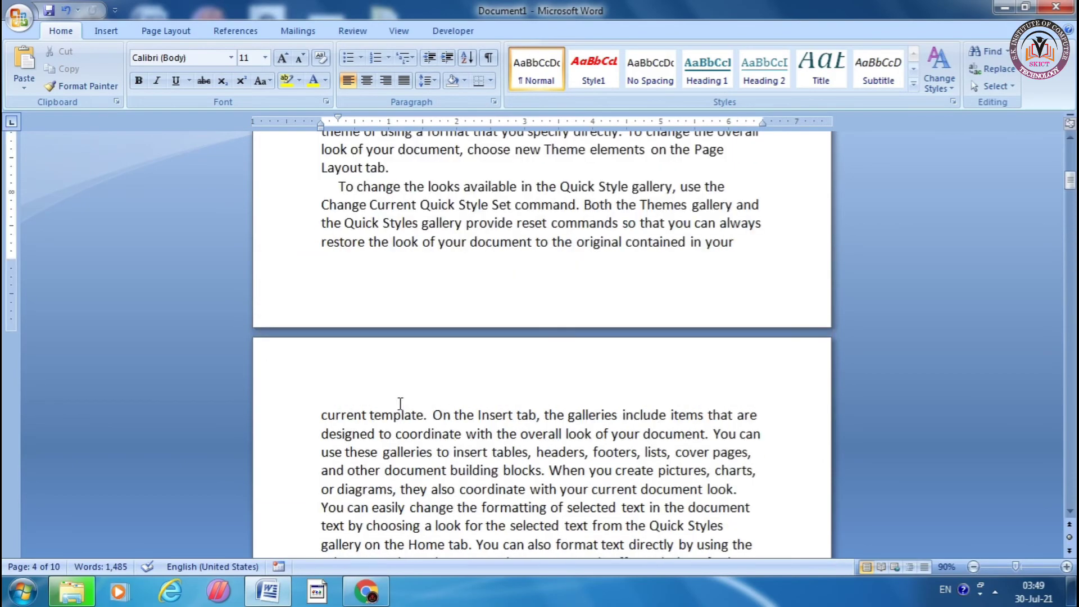
scroll(400, 404, up, 4)
scroll(399, 399, up, 3)
scroll(393, 379, down, 5)
scroll(394, 387, down, 3)
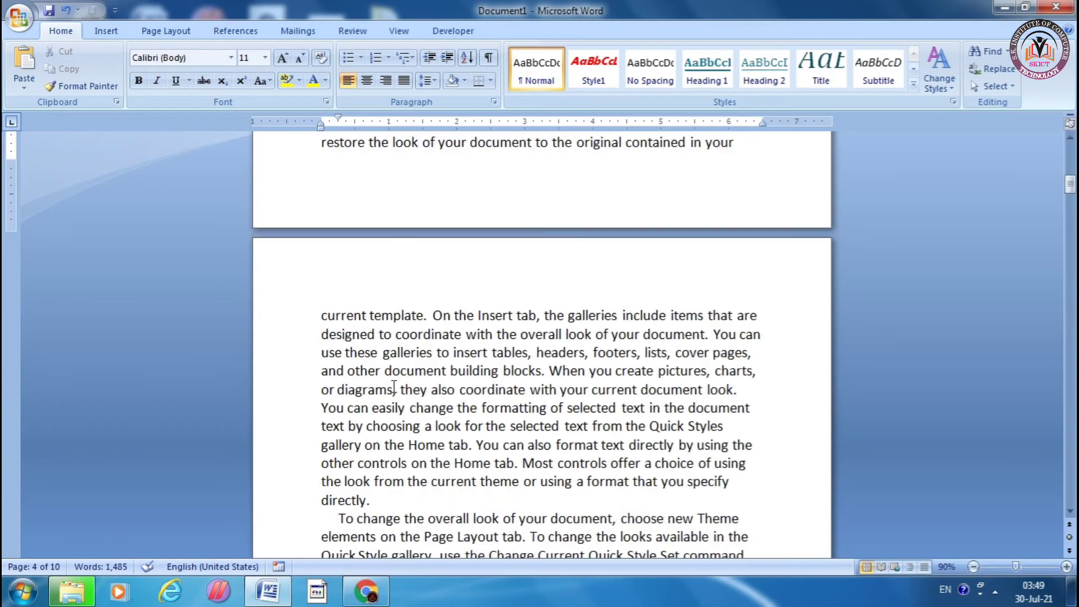
Enter 'My document' in the even-page header and close header editing
double_click(359, 279)
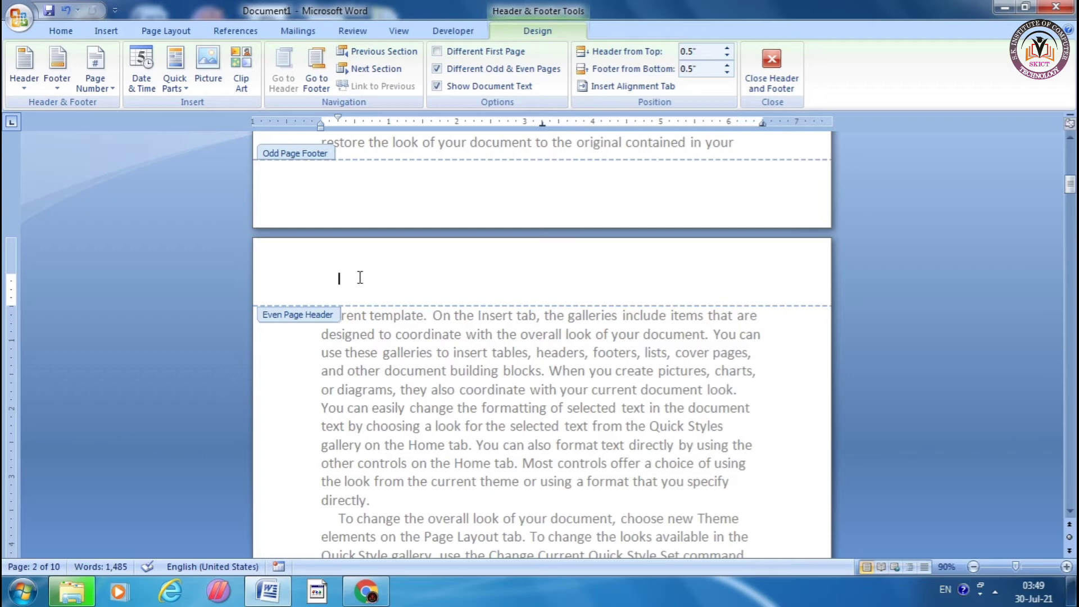
text(My)
text( docum)
text(ent)
click(770, 86)
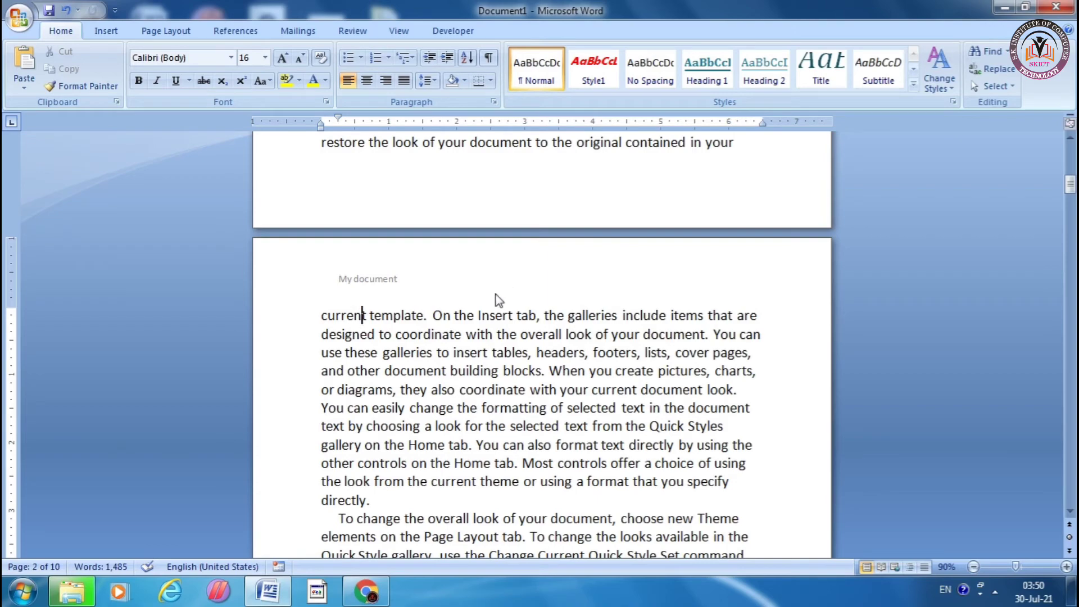
Scroll through pages to verify odd headers read 'This is my document' and even ones 'My document'
scroll(434, 302, down, 1)
scroll(434, 301, down, 5)
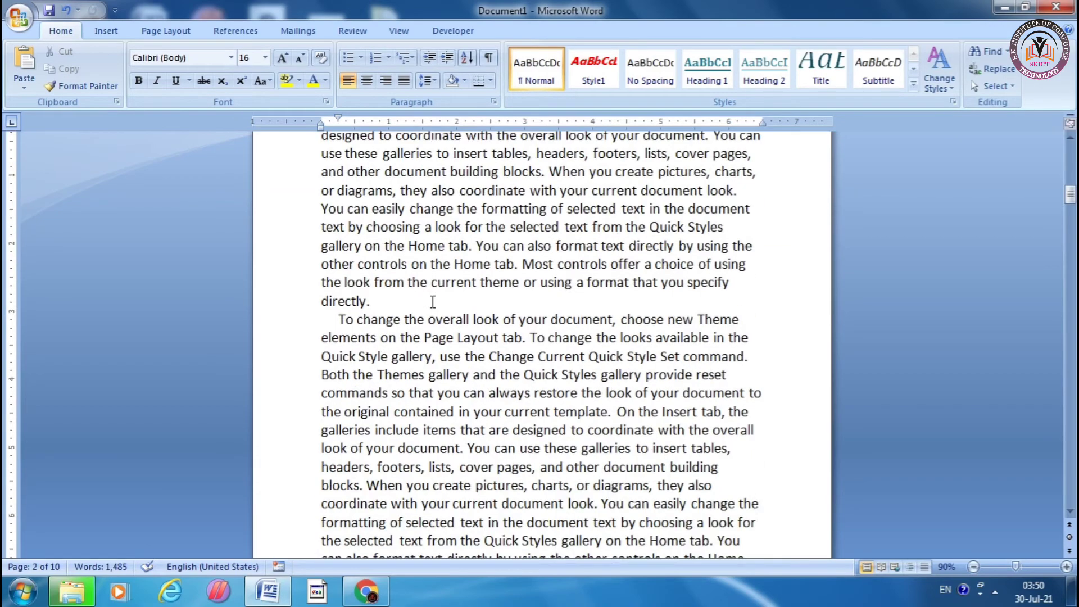
scroll(434, 302, down, 4)
scroll(434, 307, down, 5)
scroll(433, 304, down, 6)
scroll(433, 304, down, 5)
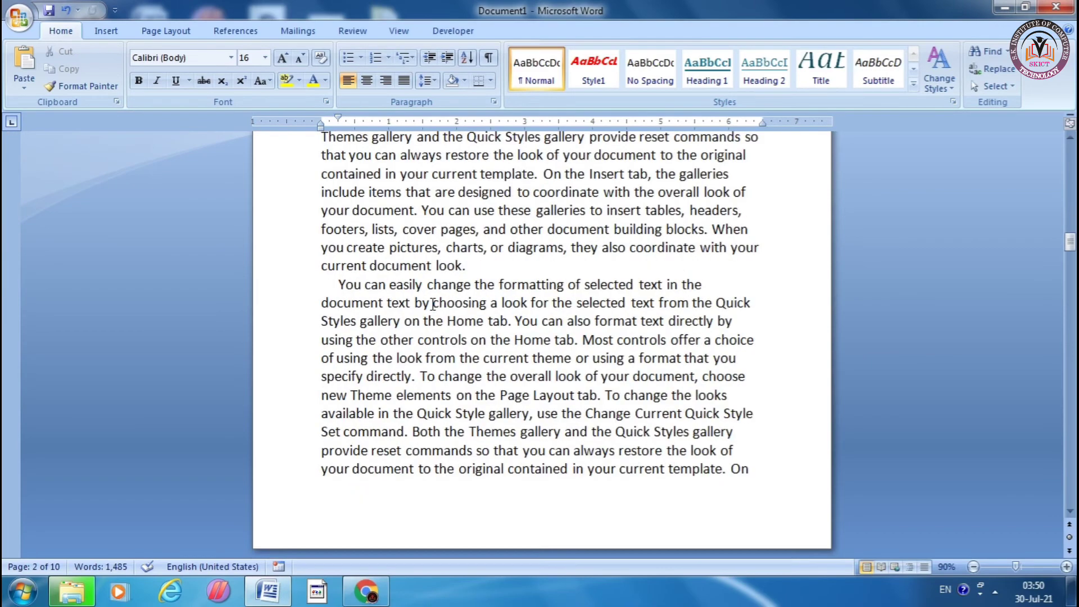
scroll(433, 304, down, 6)
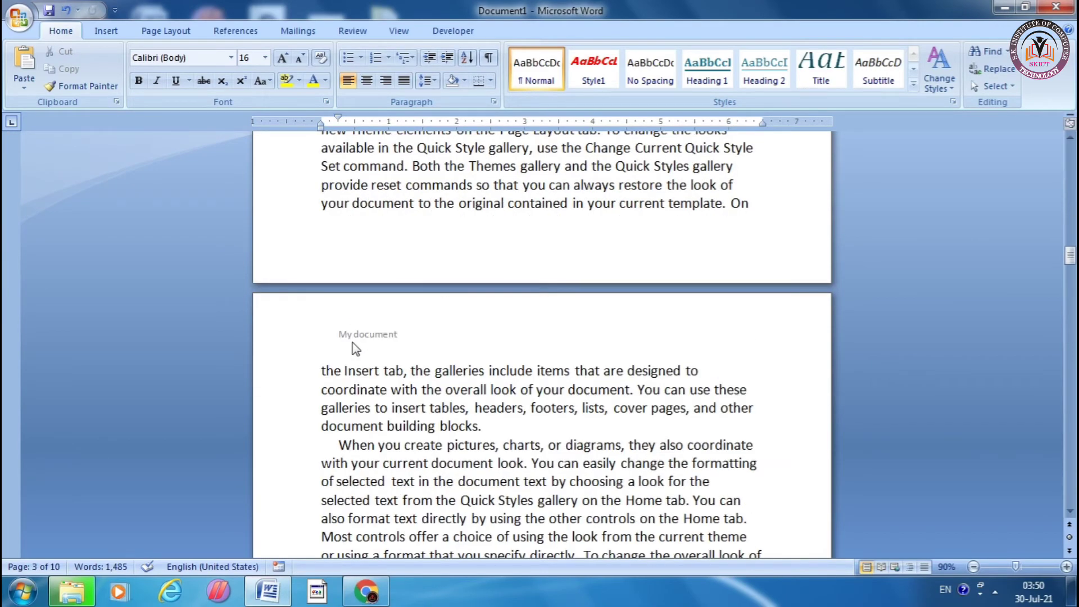
scroll(356, 348, up, 5)
scroll(356, 348, up, 3)
scroll(356, 349, up, 2)
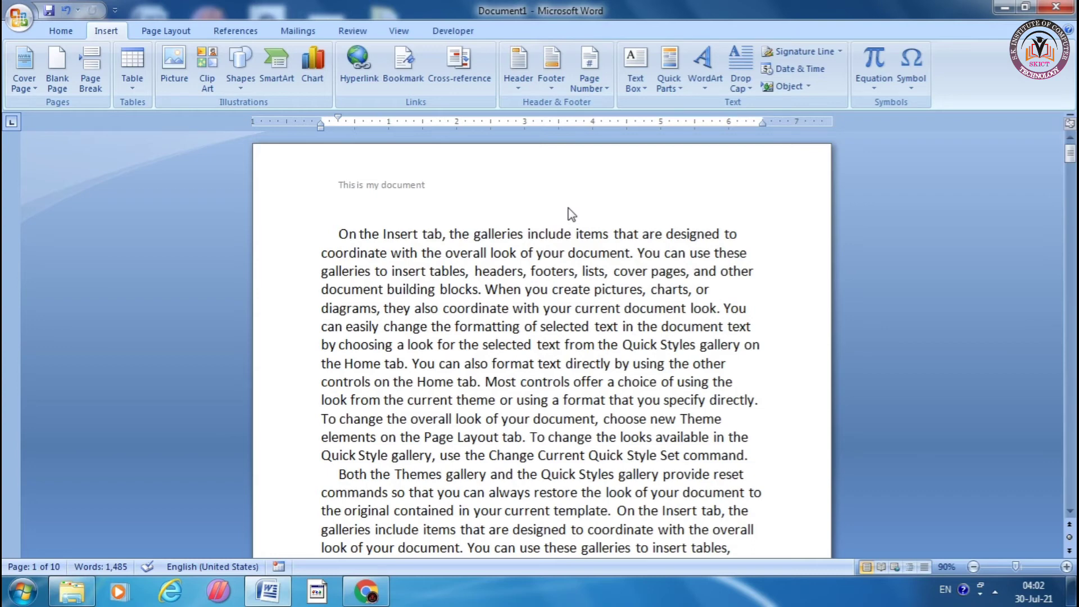
click(588, 84)
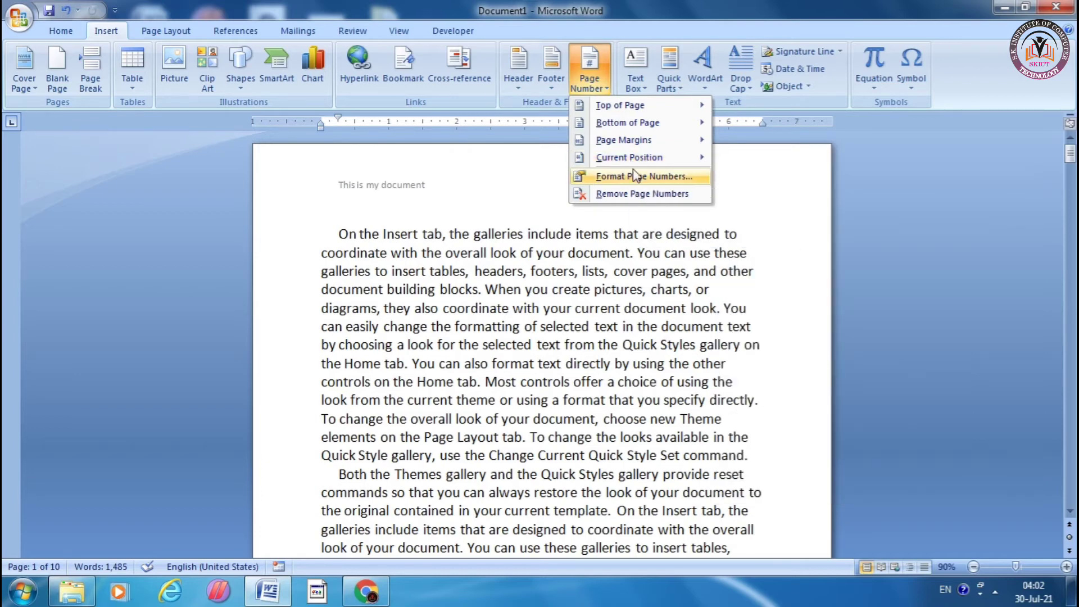
mouse_move(621, 106)
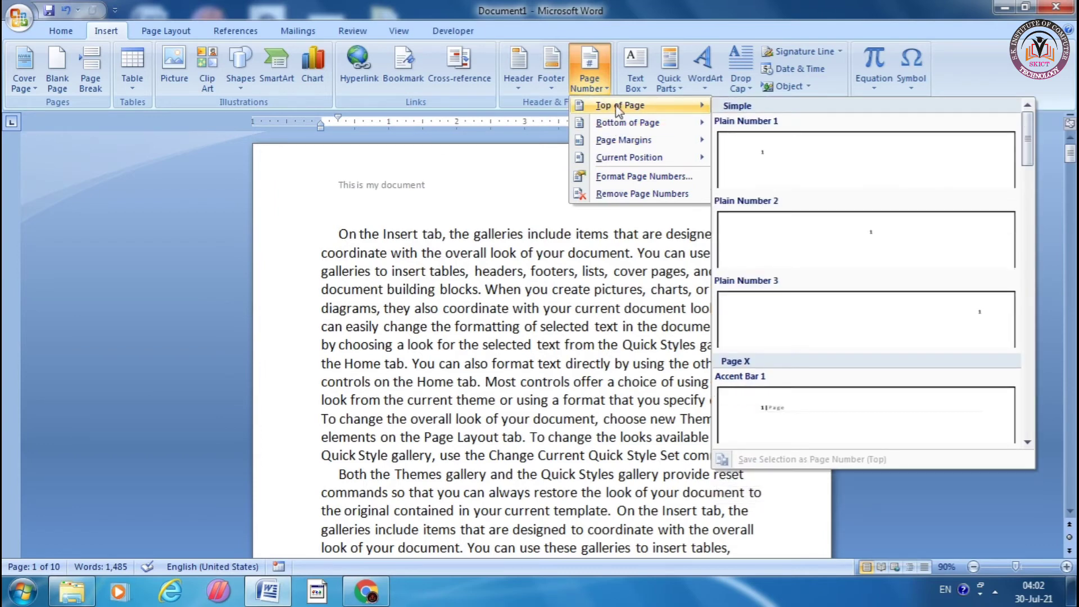
click(508, 198)
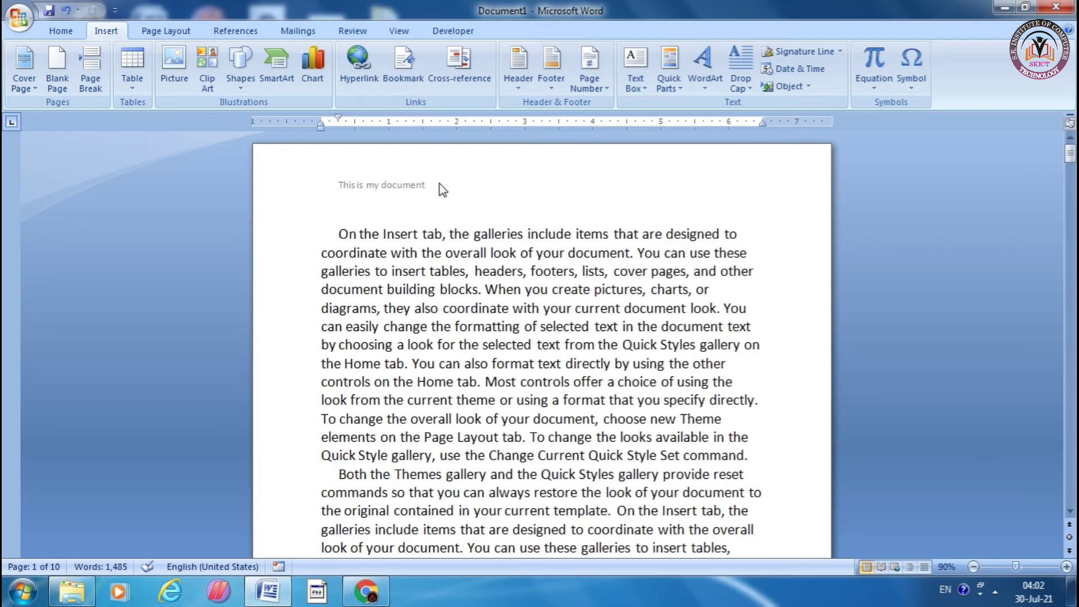
Put a Plain Number 2 page number, centred, in page 1's header
double_click(418, 190)
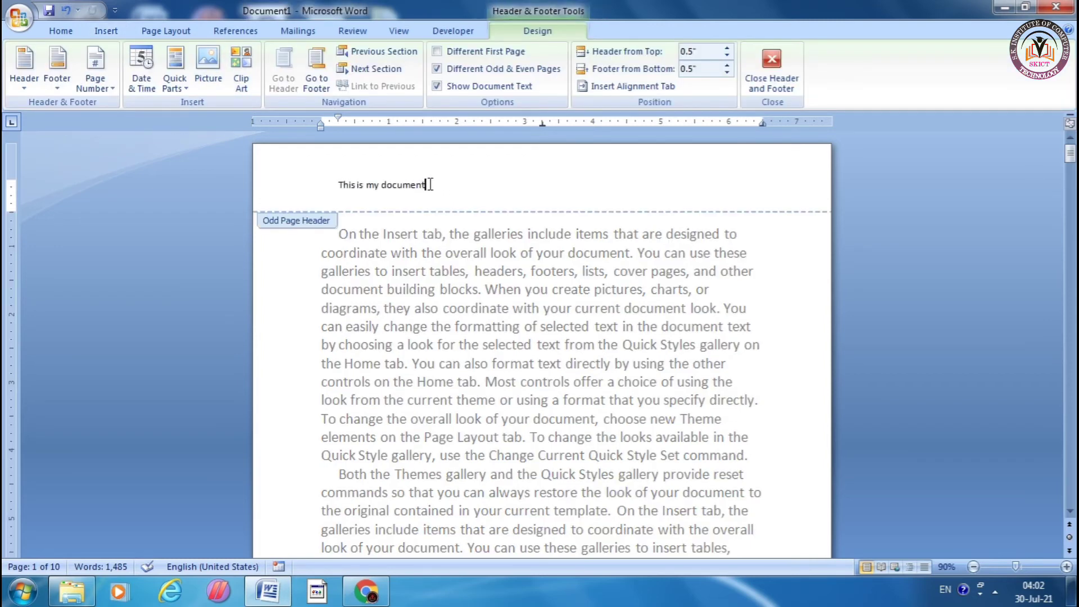
key(Tab)
click(95, 85)
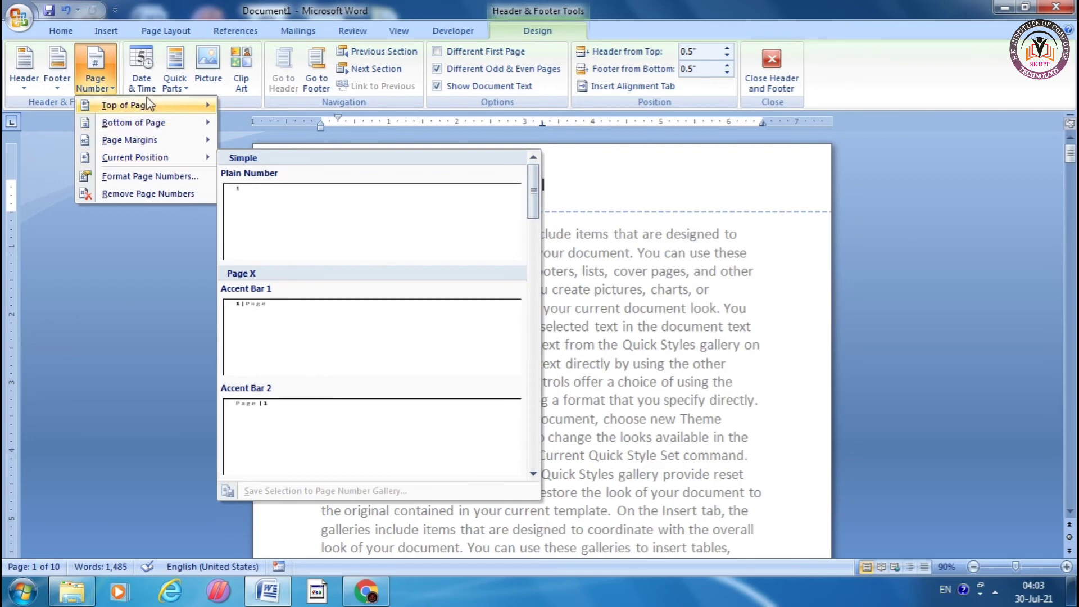
mouse_move(134, 106)
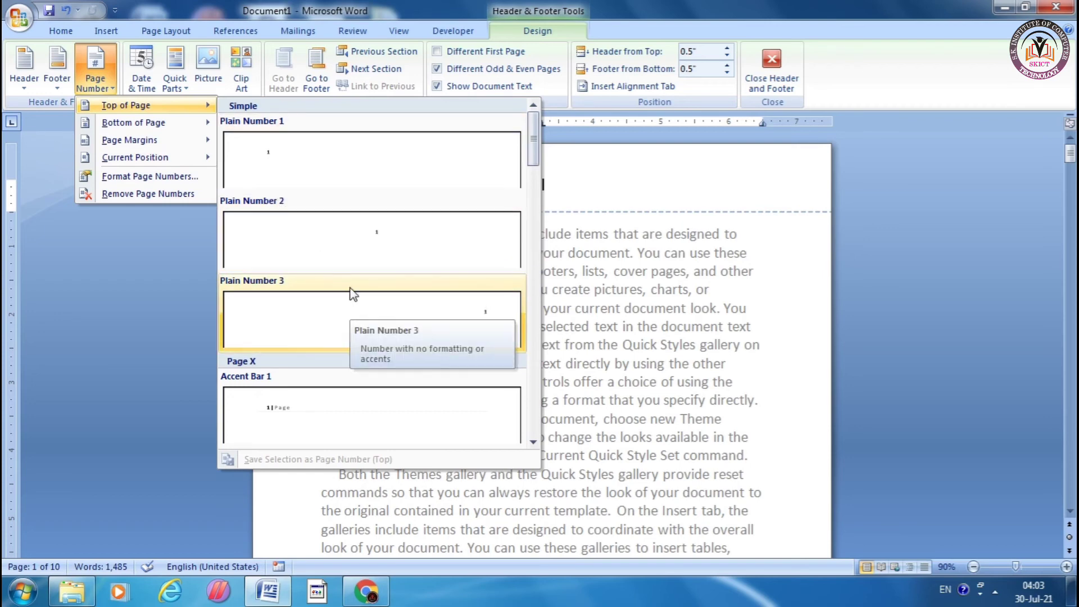
click(380, 231)
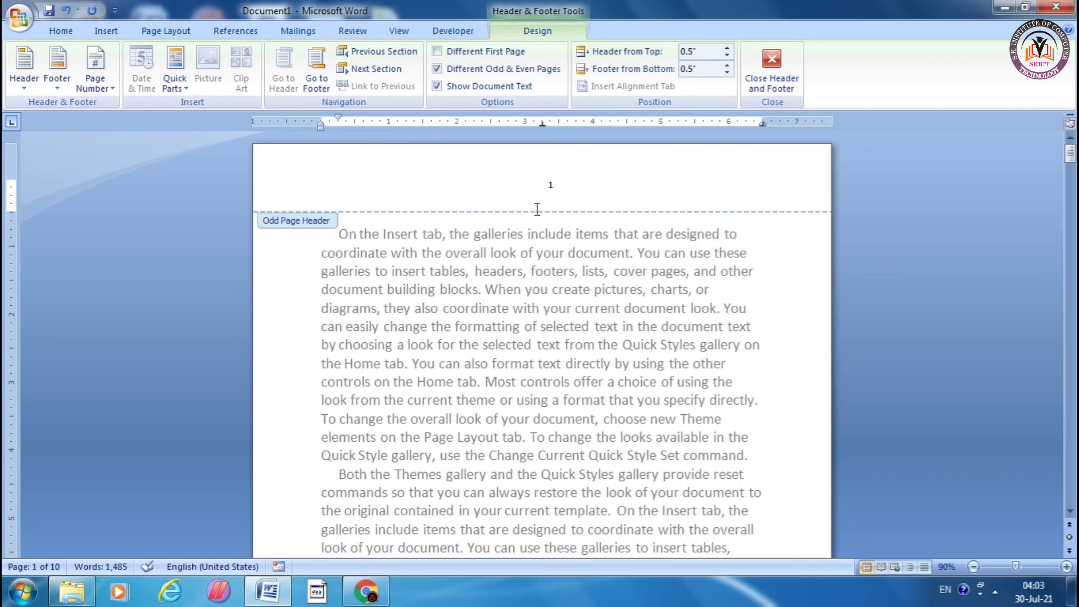
Close the header and compare page 1's '1' with page 2's 'My document' header
double_click(290, 376)
scroll(604, 407, up, 2)
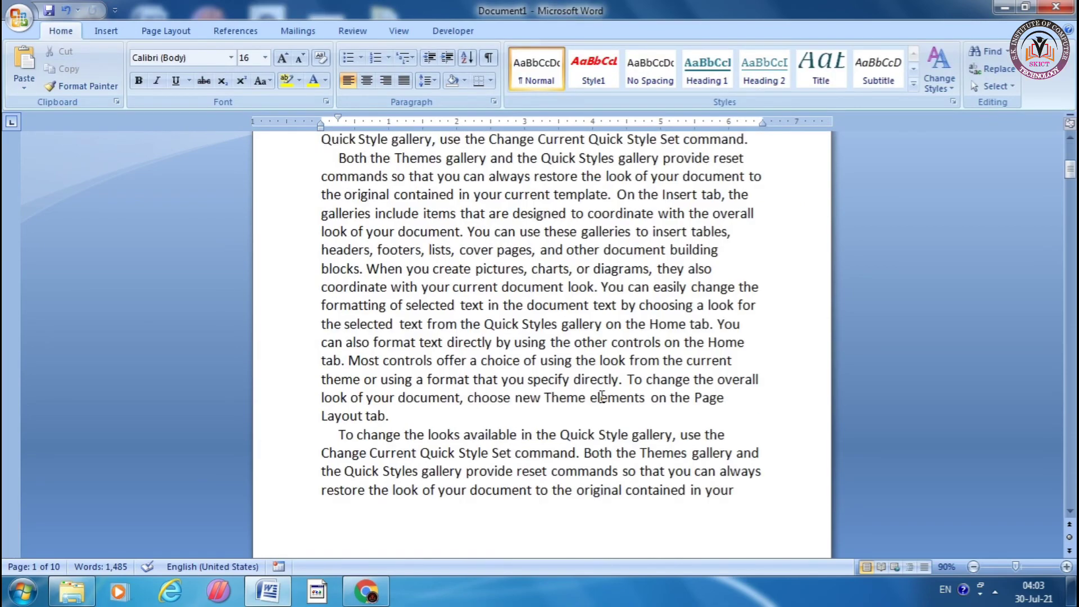
scroll(597, 371, up, 3)
scroll(597, 372, down, 3)
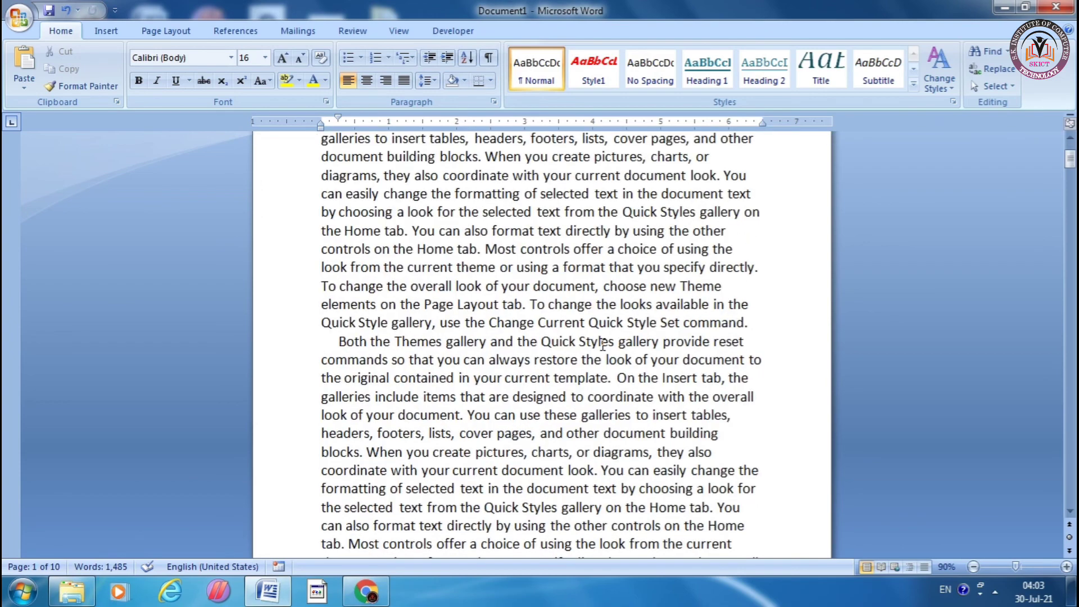
scroll(598, 370, down, 5)
scroll(600, 366, down, 2)
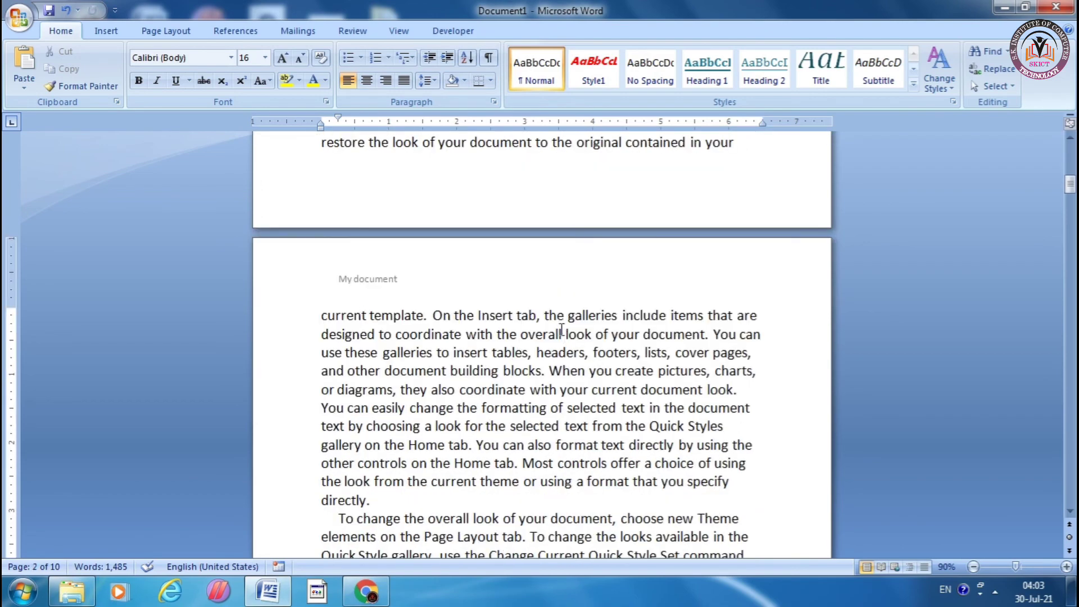
scroll(494, 260, up, 4)
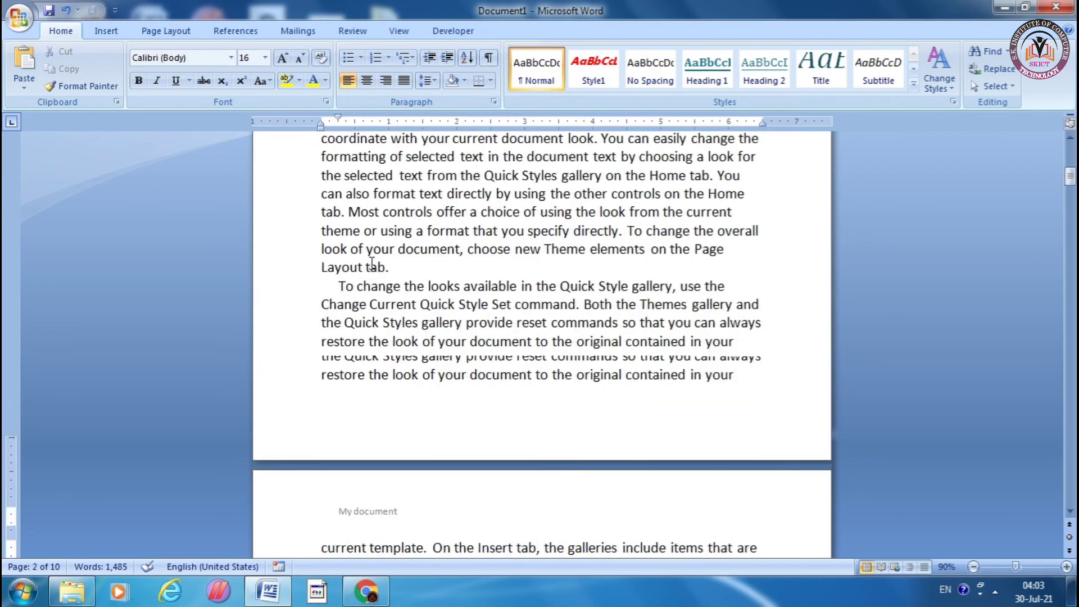
scroll(393, 263, up, 2)
scroll(372, 264, up, 2)
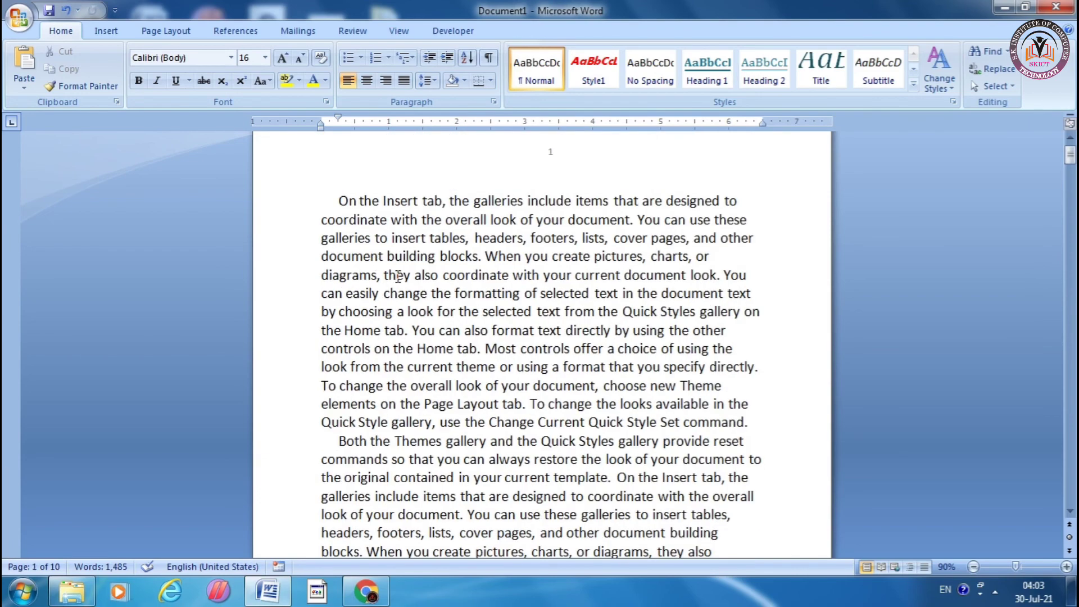
scroll(499, 262, up, 1)
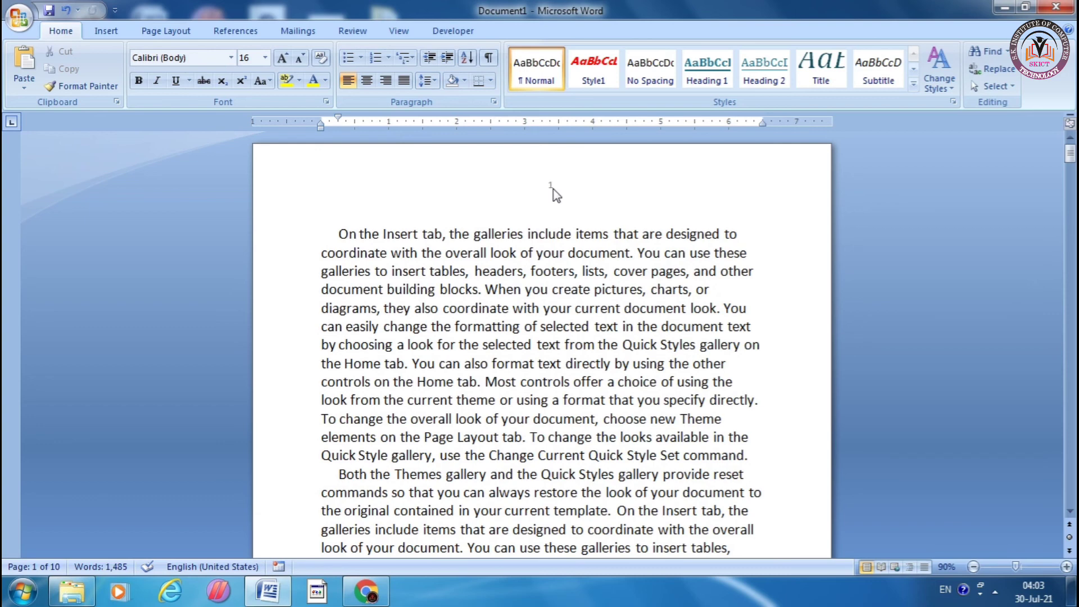
Untick Different Odd & Even Pages, close the header, and scroll to check numbers 1, 2, 3
double_click(552, 193)
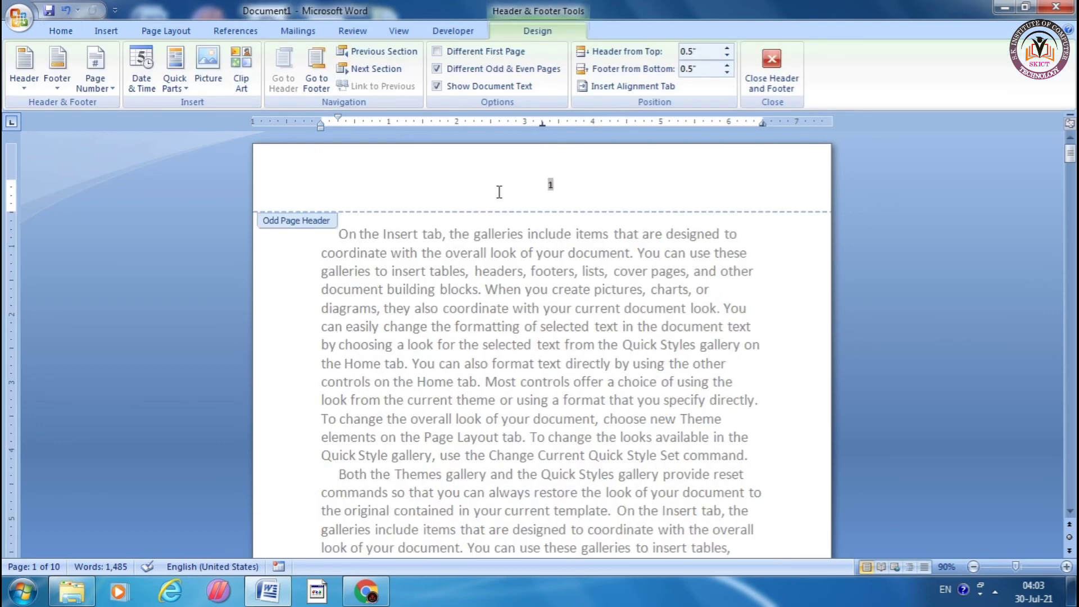
click(437, 68)
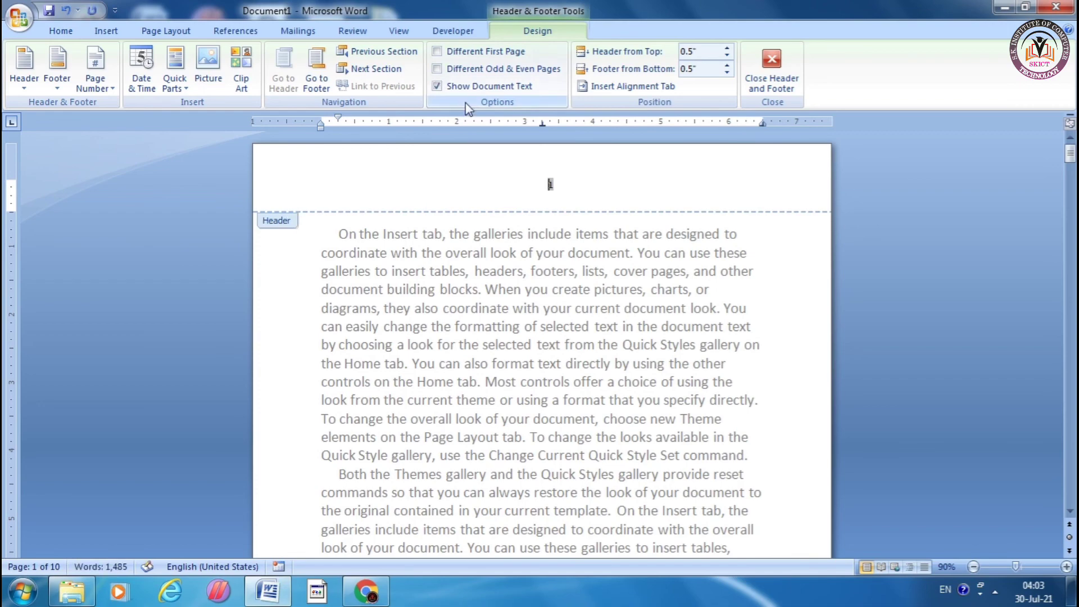
click(775, 84)
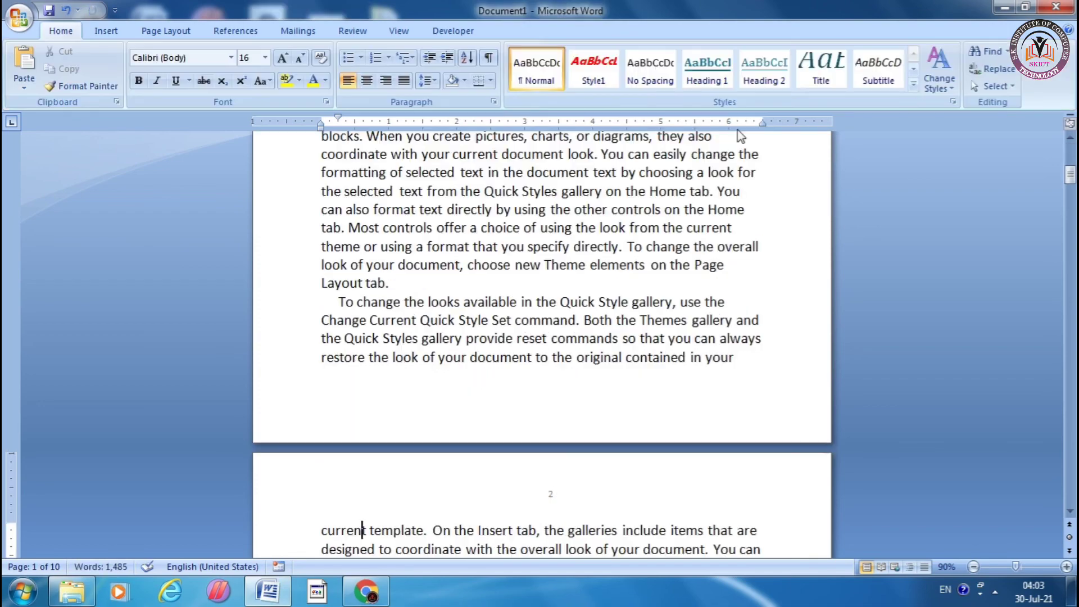
scroll(585, 262, up, 3)
scroll(585, 261, up, 3)
scroll(584, 261, up, 2)
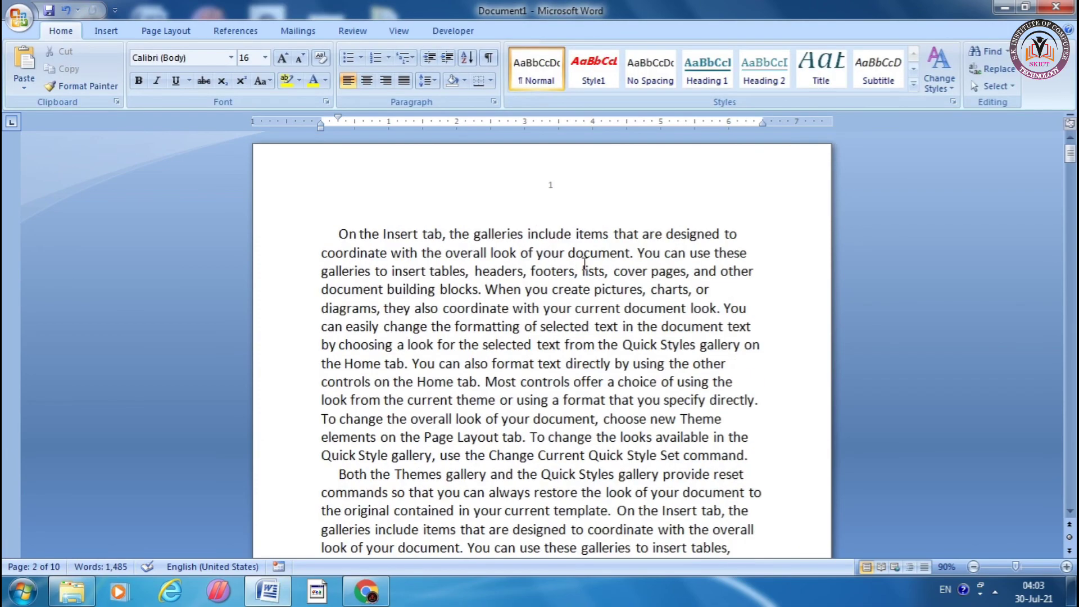
scroll(576, 197, down, 5)
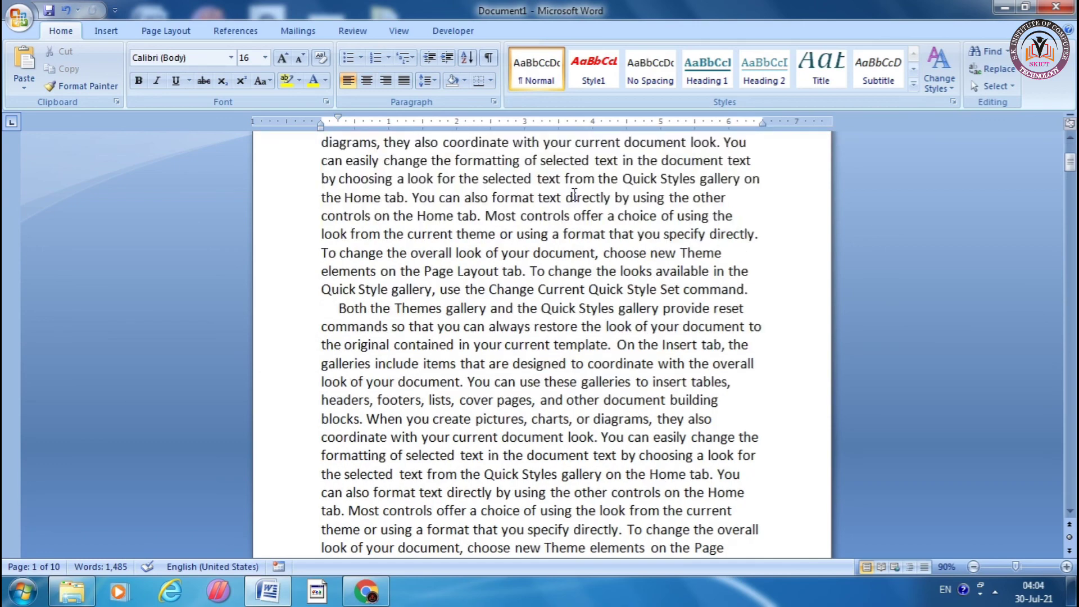
scroll(579, 282, down, 4)
scroll(582, 384, down, 5)
scroll(582, 383, down, 3)
scroll(579, 394, down, 3)
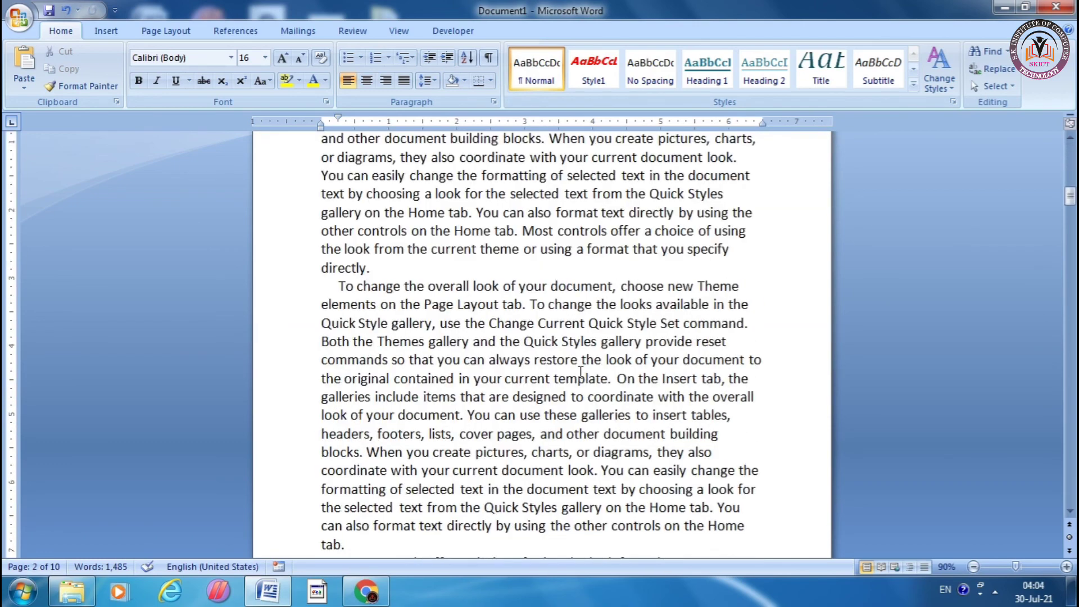
scroll(564, 424, down, 3)
scroll(556, 478, down, 2)
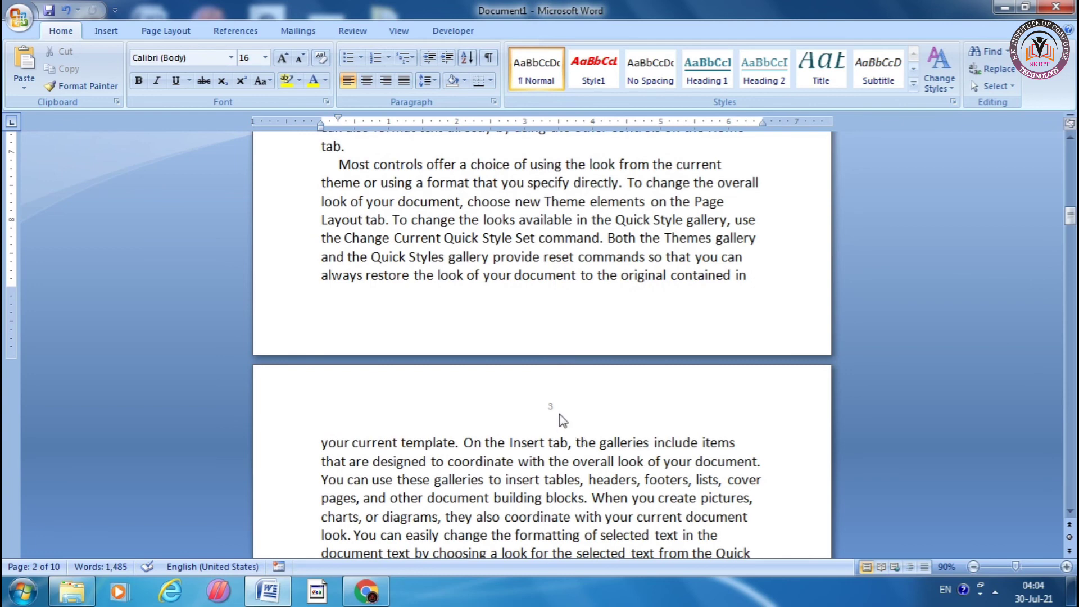